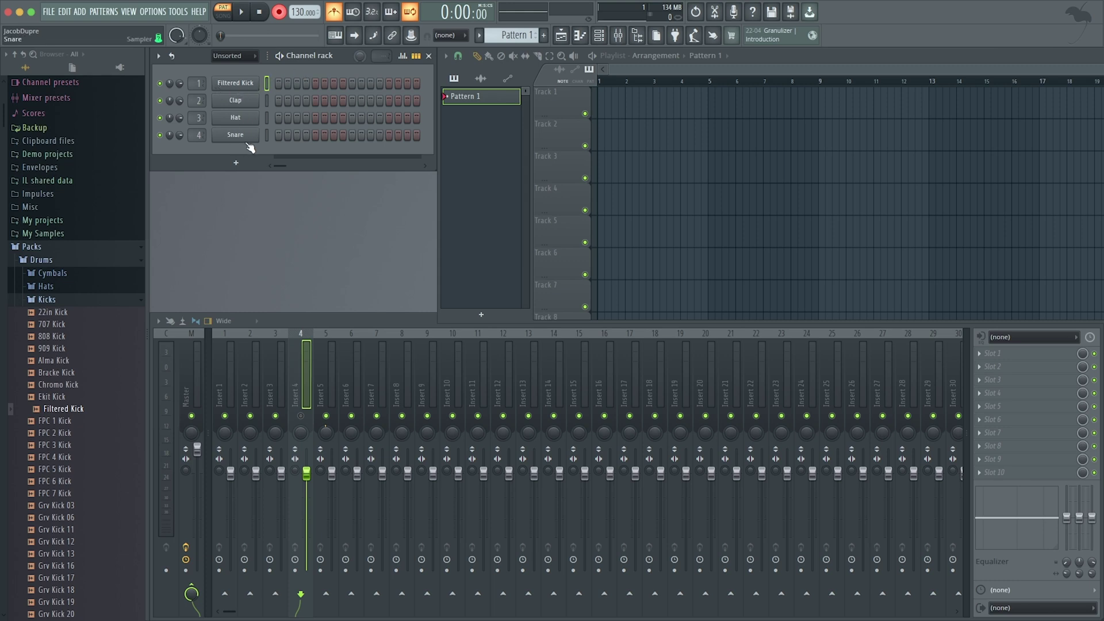
# Open the Filtered Kick channel's Sampler window with its waveform loaded
pyautogui.click(247, 85)
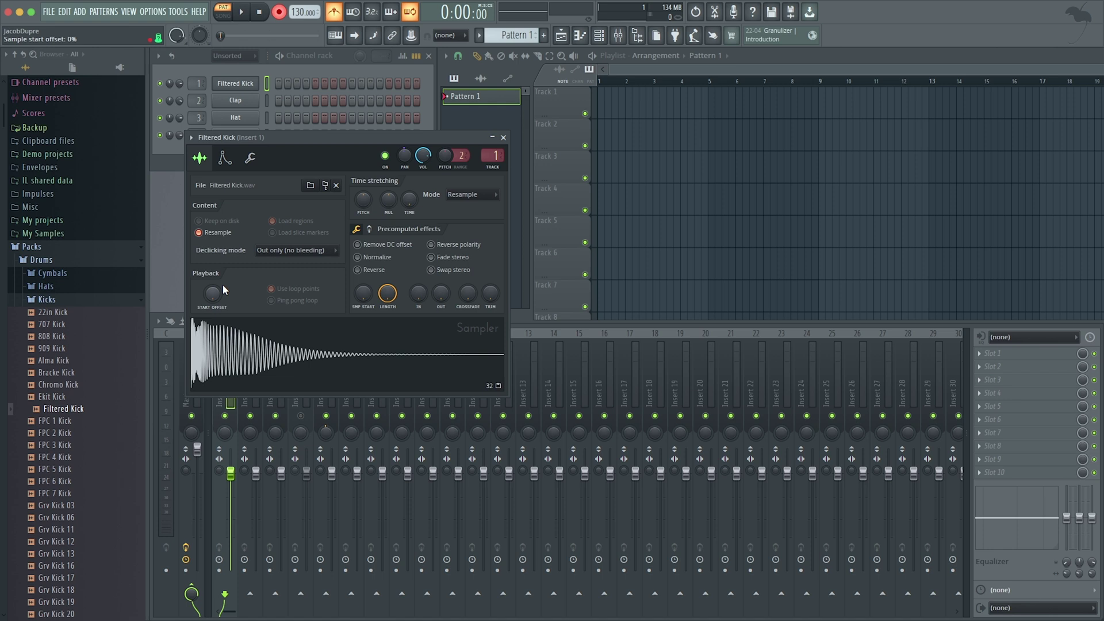
pyautogui.click(257, 351)
pyautogui.click(257, 350)
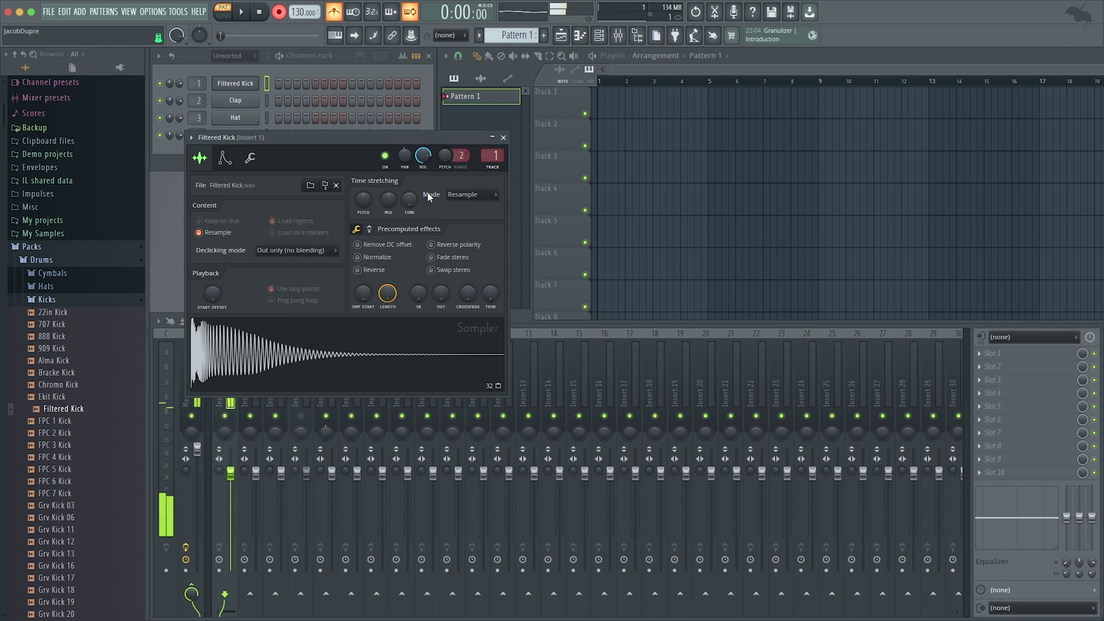
pyautogui.click(225, 158)
pyautogui.click(252, 159)
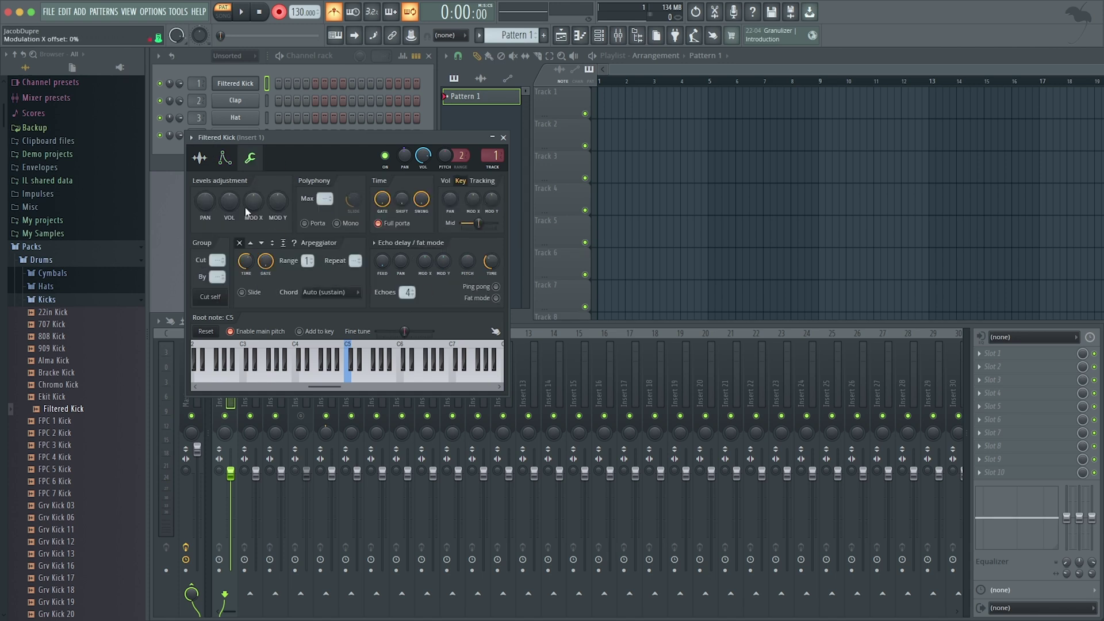
pyautogui.click(225, 157)
pyautogui.click(199, 157)
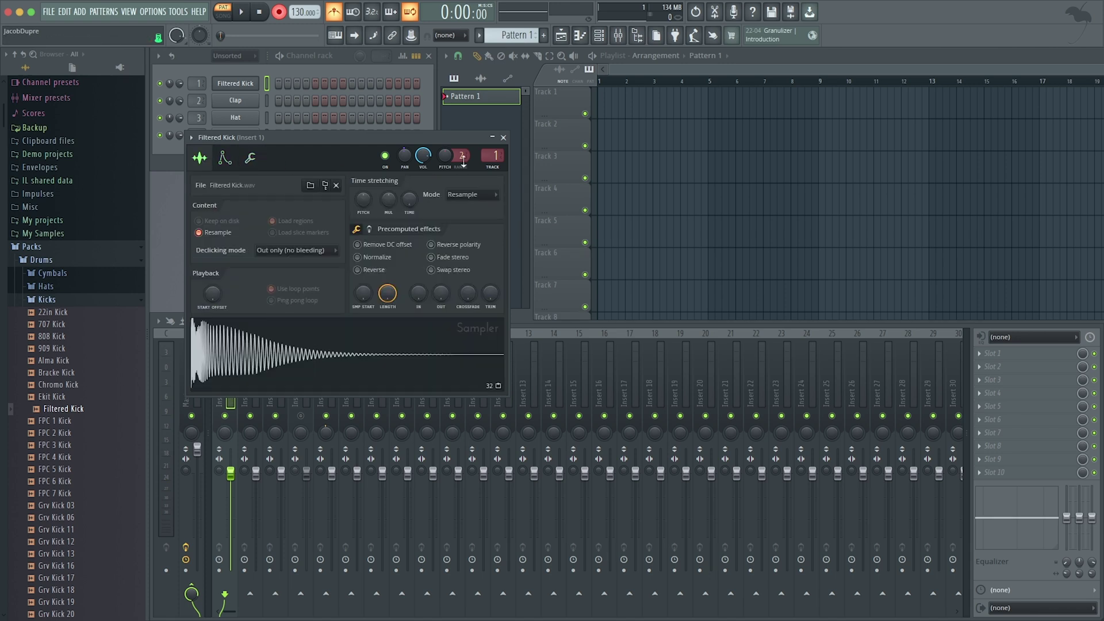
pyautogui.click(504, 138)
# Collapse the Kicks folder, preview the Filtered Kick sample again, and close its settings
pyautogui.click(47, 300)
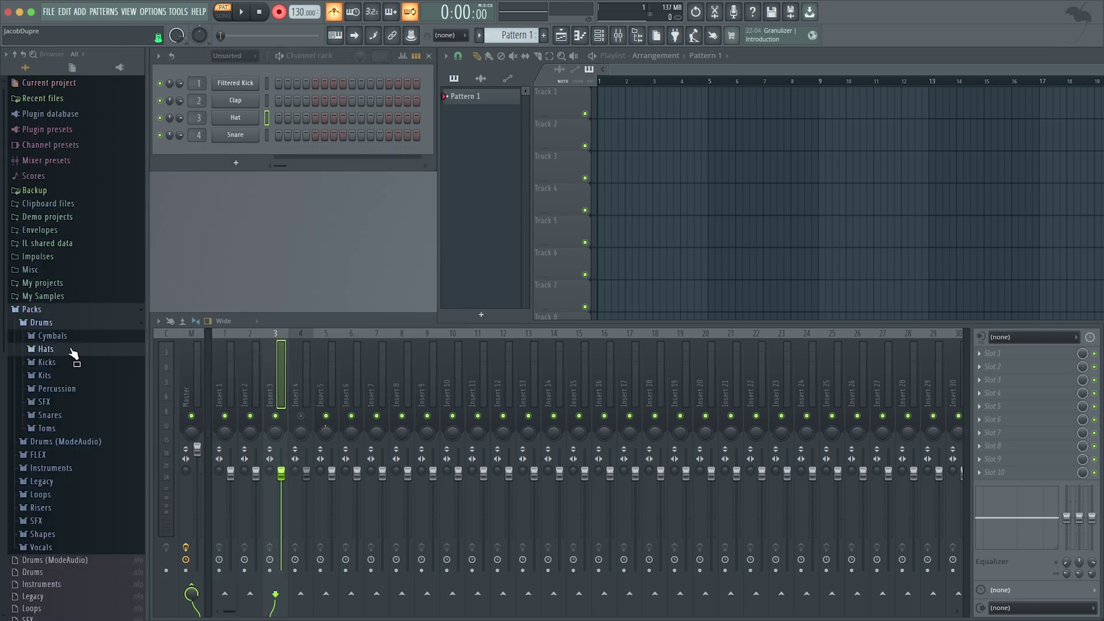
pyautogui.click(237, 83)
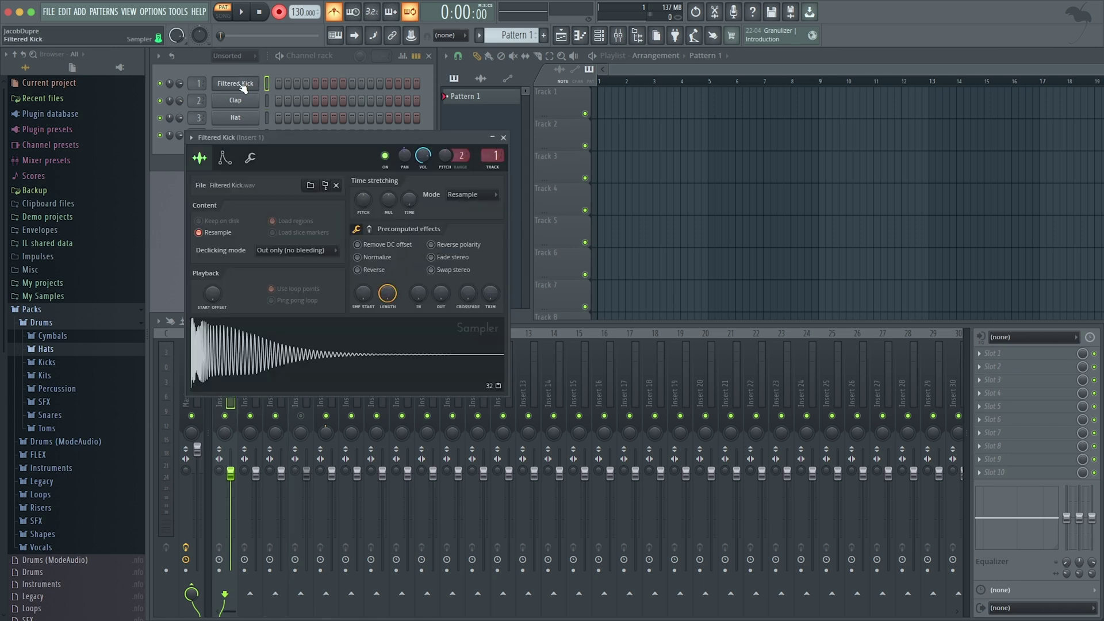
pyautogui.click(349, 354)
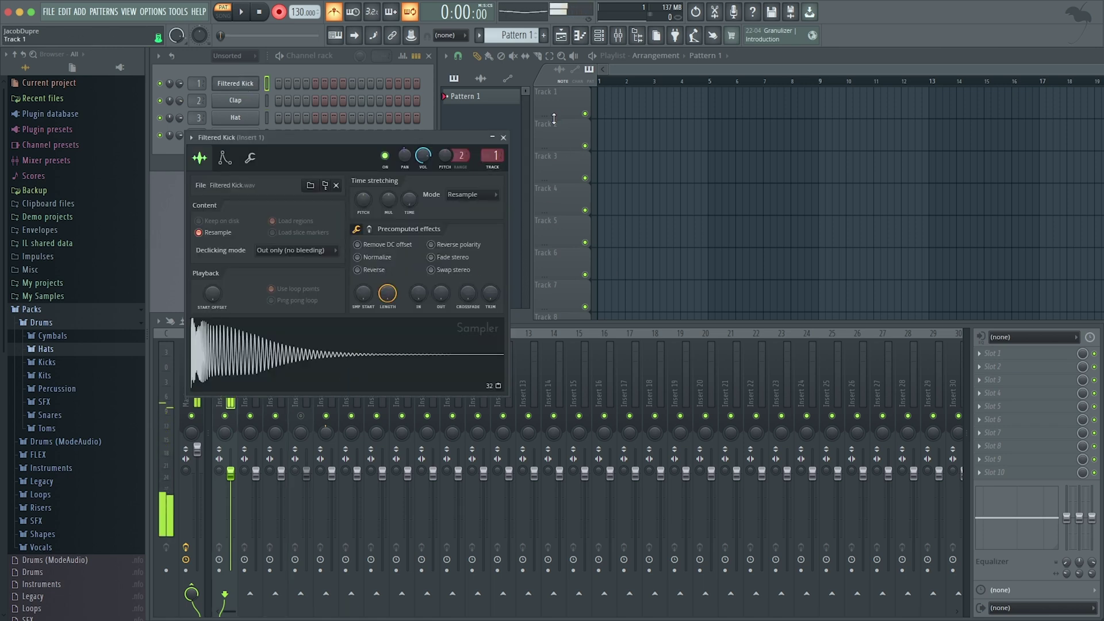
pyautogui.click(503, 137)
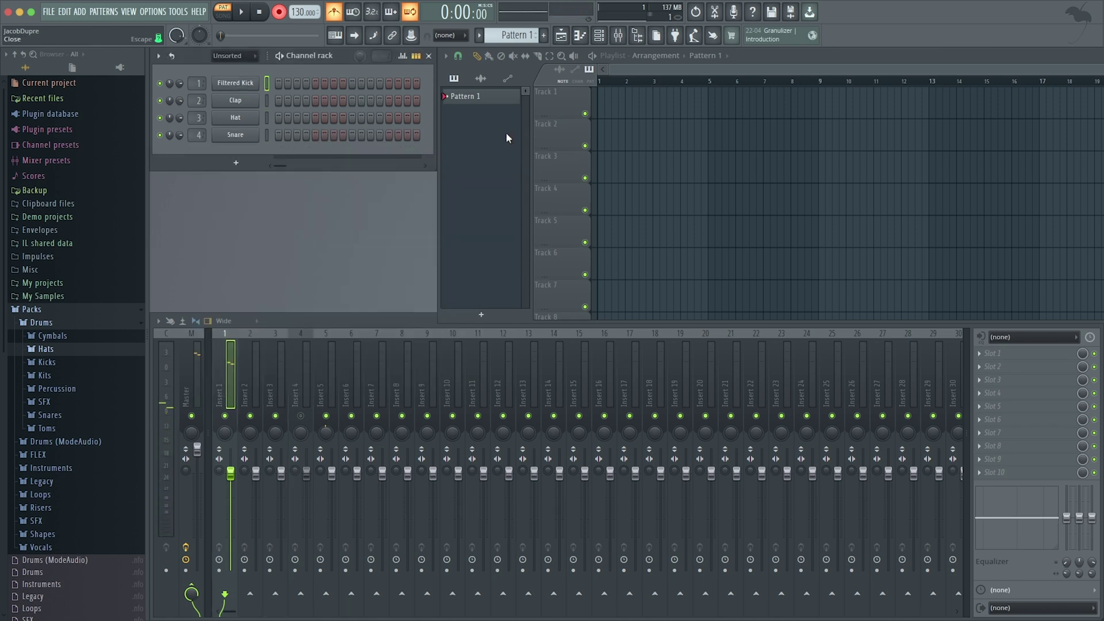
# Open the Hat channel and preview hi-hat samples in the Hats folder, including 707 OH
pyautogui.click(233, 118)
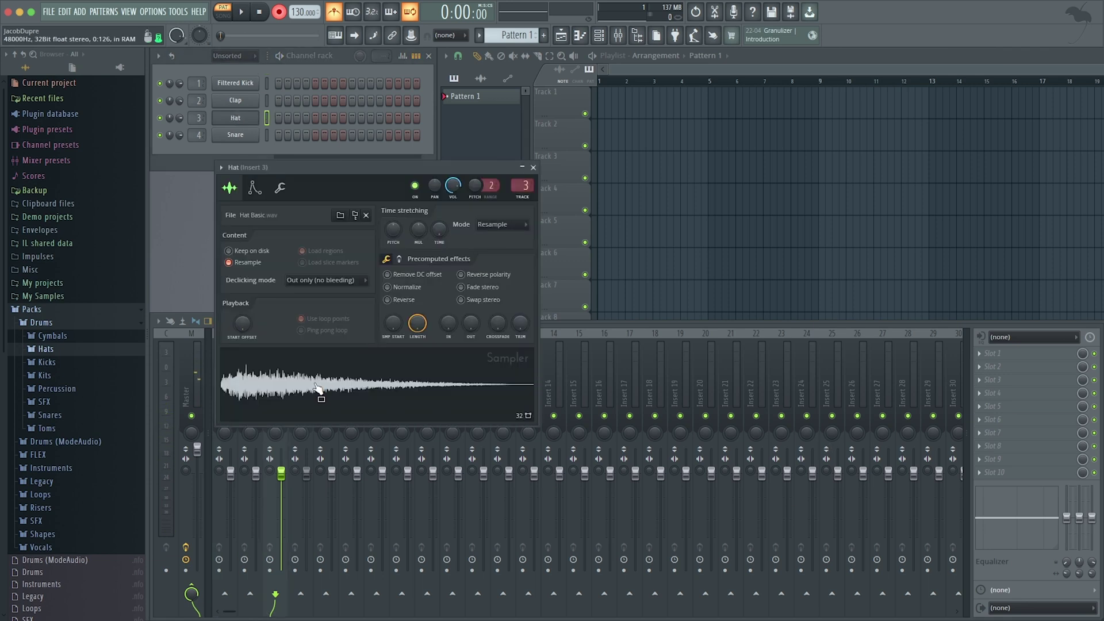
pyautogui.scroll(-4, 34, 352)
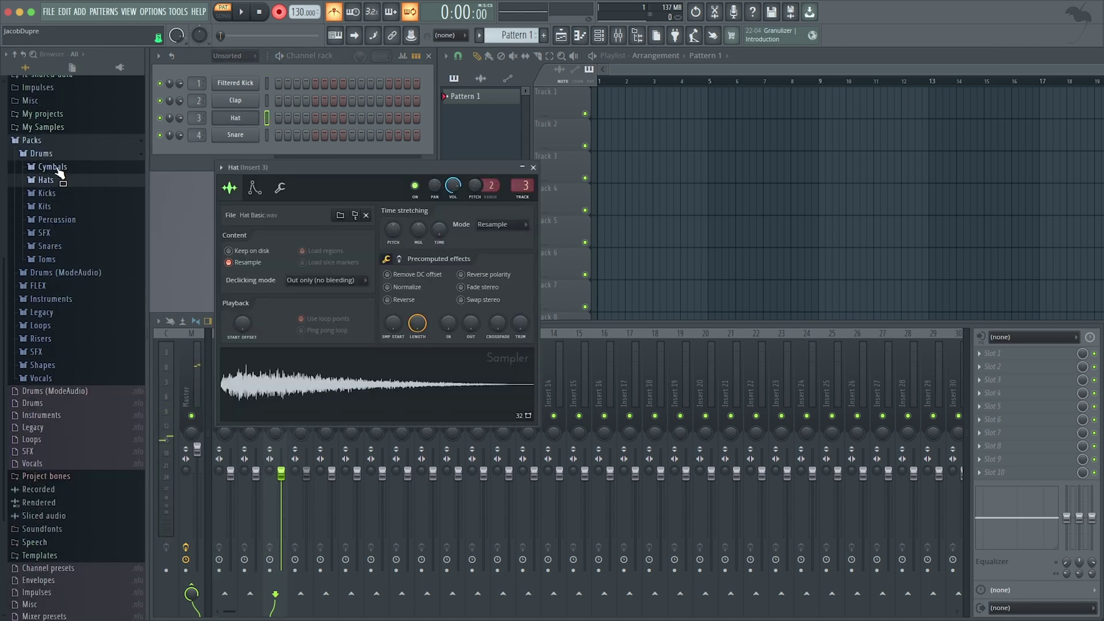
pyautogui.click(53, 176)
pyautogui.click(55, 166)
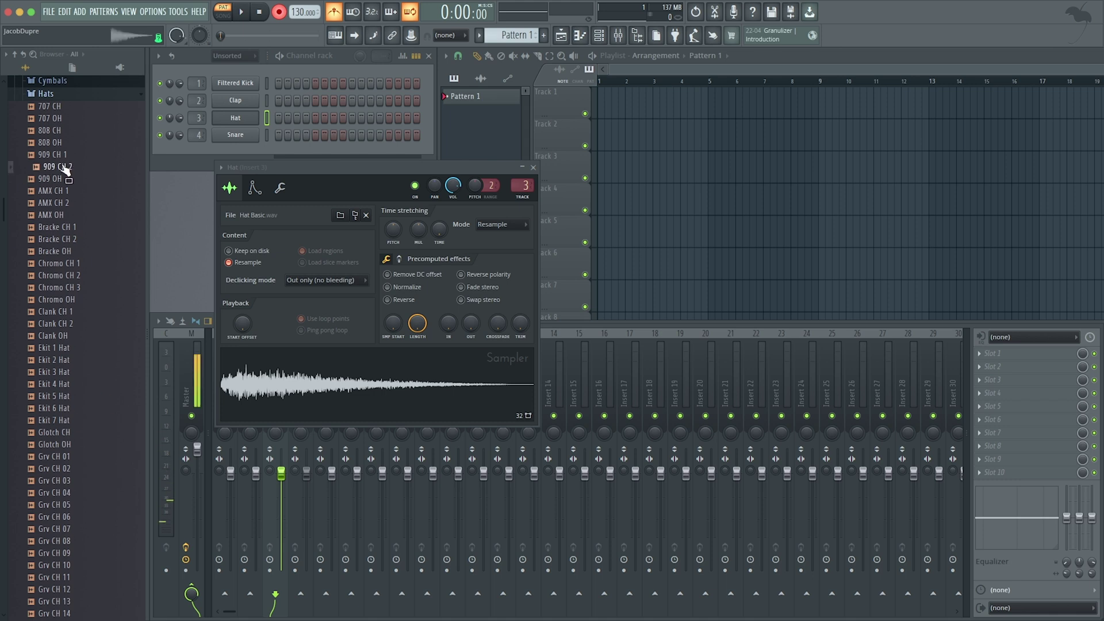
pyautogui.click(81, 504)
pyautogui.click(60, 323)
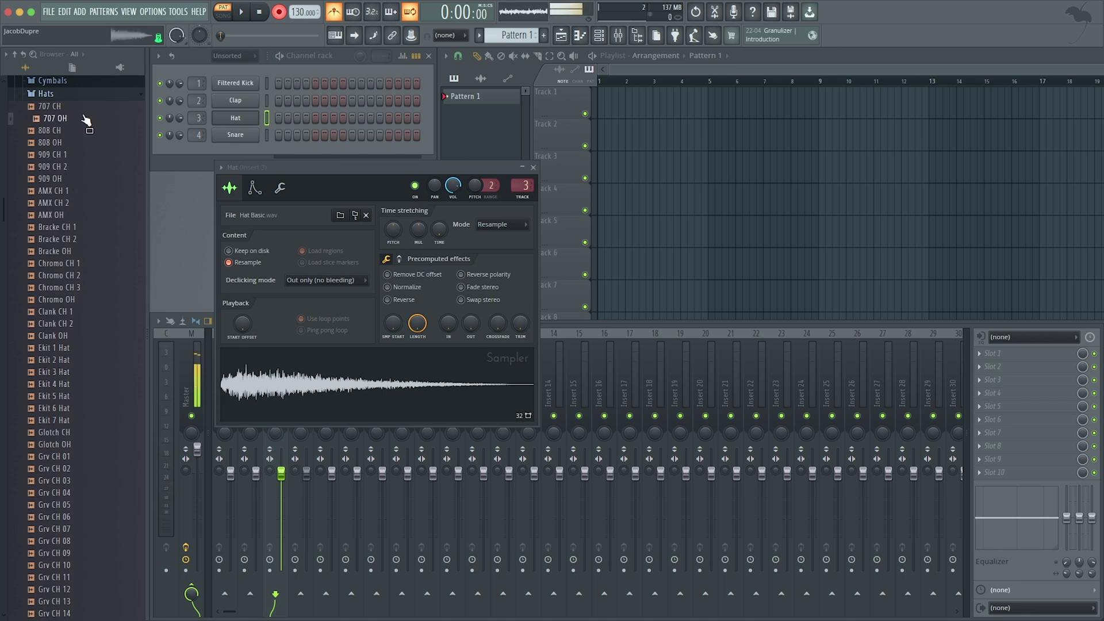
# Preview Ice Hat 1 and Ice Hat 2, then drop Ice Hat 2 onto the Hat Sampler
pyautogui.scroll(-15, 99, 345)
pyautogui.scroll(10, 92, 299)
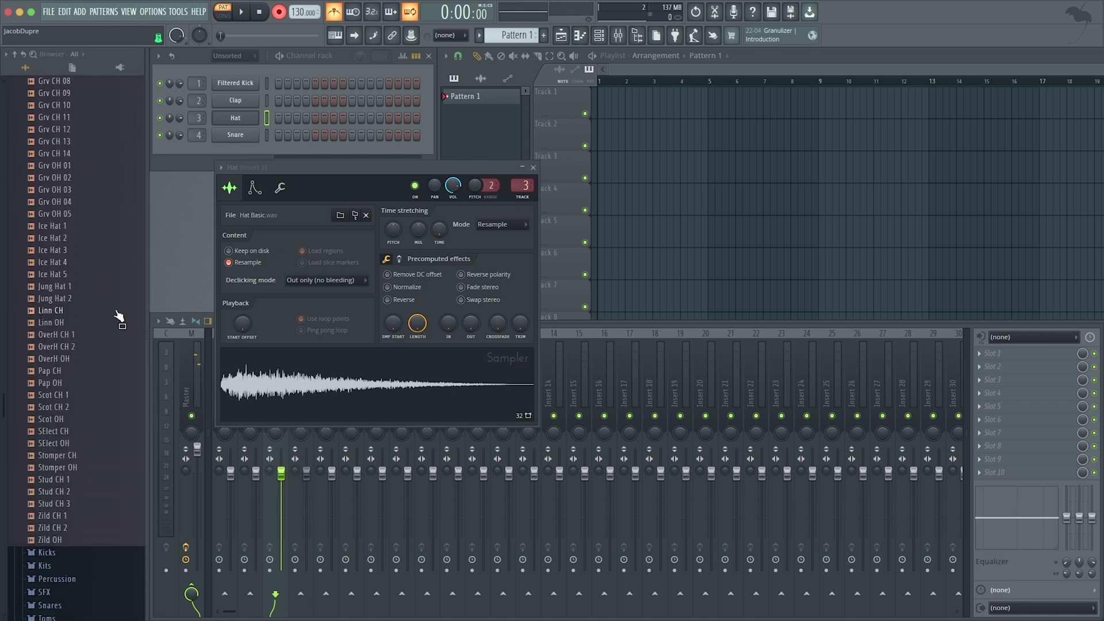
pyautogui.click(53, 228)
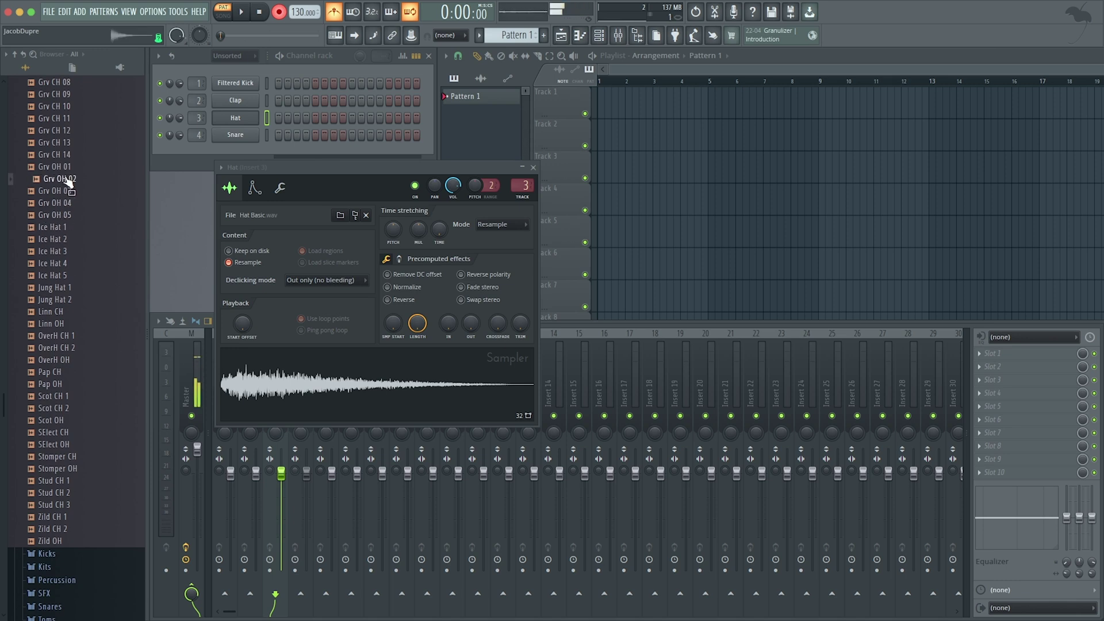
pyautogui.click(55, 240)
pyautogui.moveTo(55, 240); pyautogui.dragTo(290, 398)
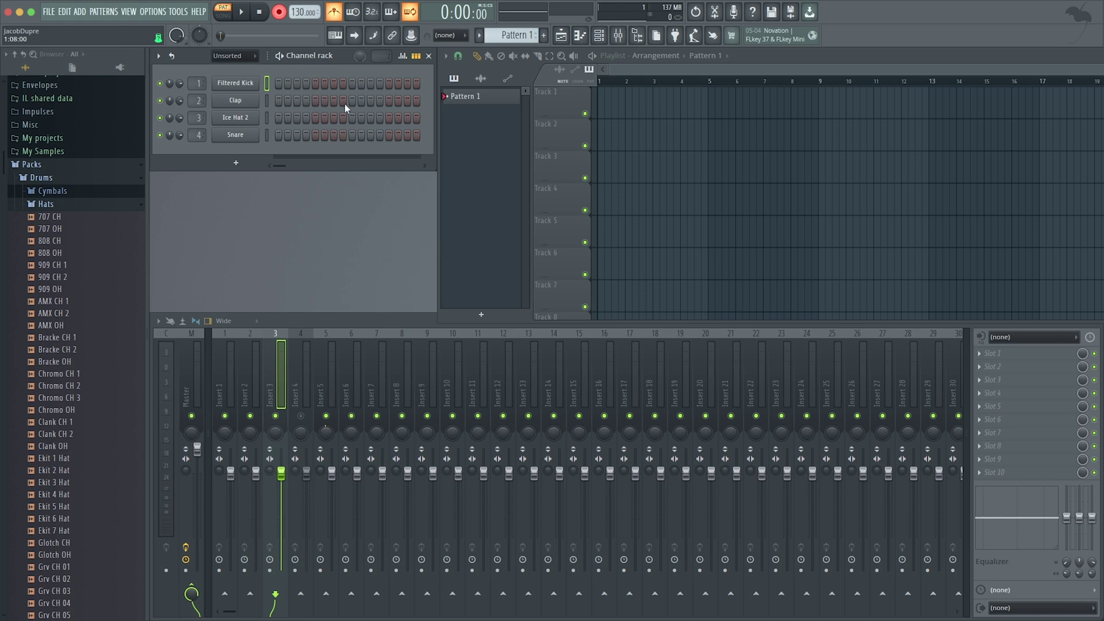
# Switch the Channel rack from step grids to the piano roll note overview
pyautogui.click(416, 57)
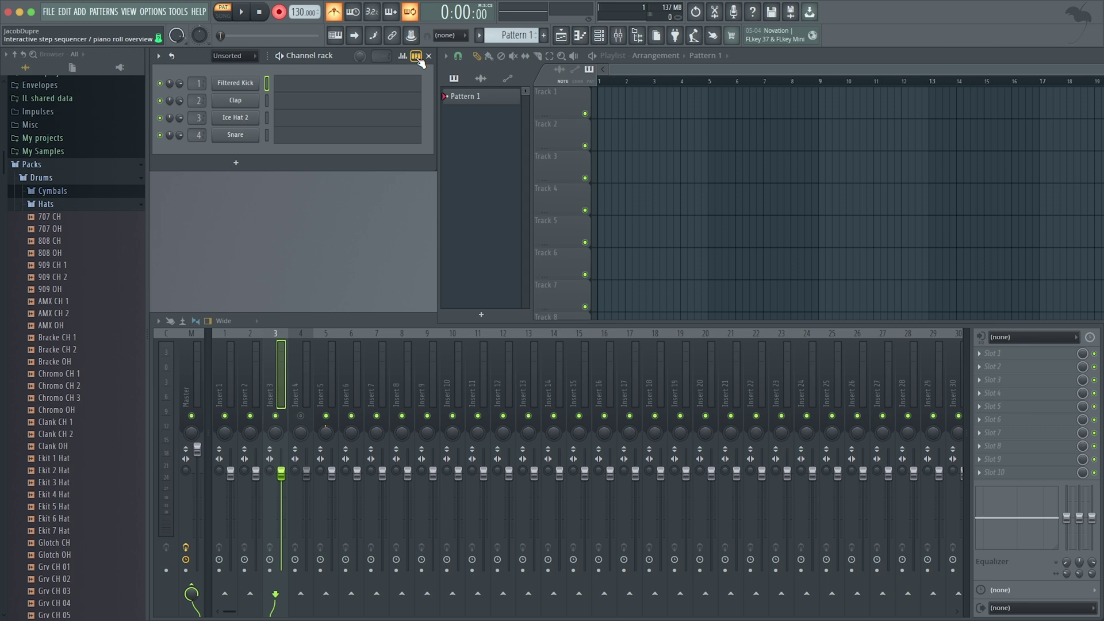
pyautogui.click(417, 57)
pyautogui.click(418, 58)
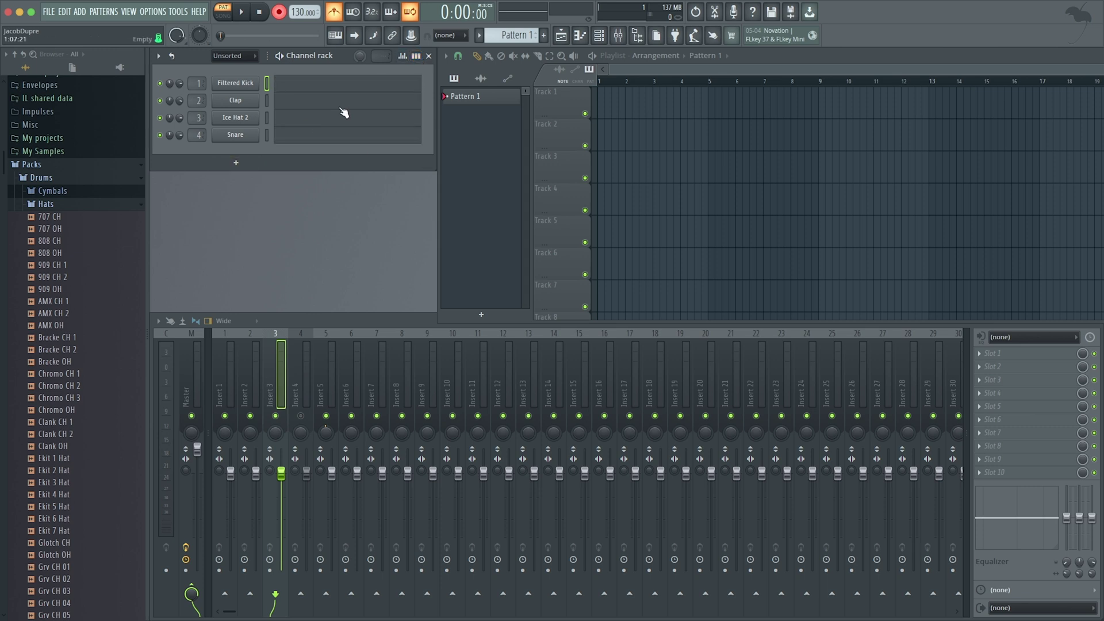
# Draw two notes in the Filtered Kick piano roll, then close it
pyautogui.click(343, 85)
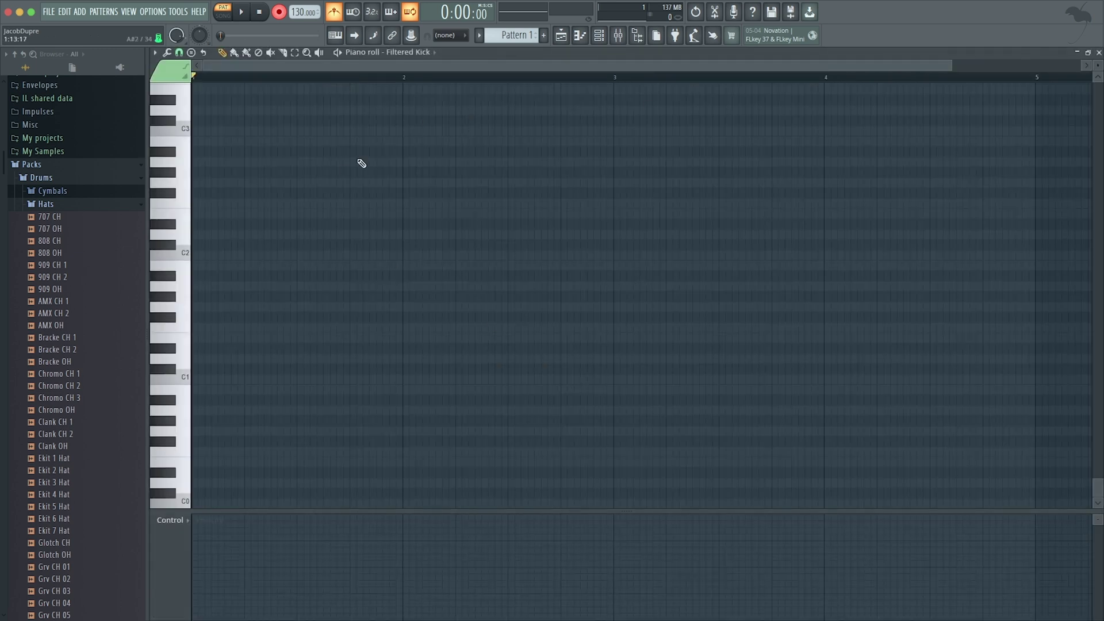
pyautogui.click(208, 151)
pyautogui.moveTo(208, 151); pyautogui.dragTo(570, 296)
pyautogui.click(323, 162)
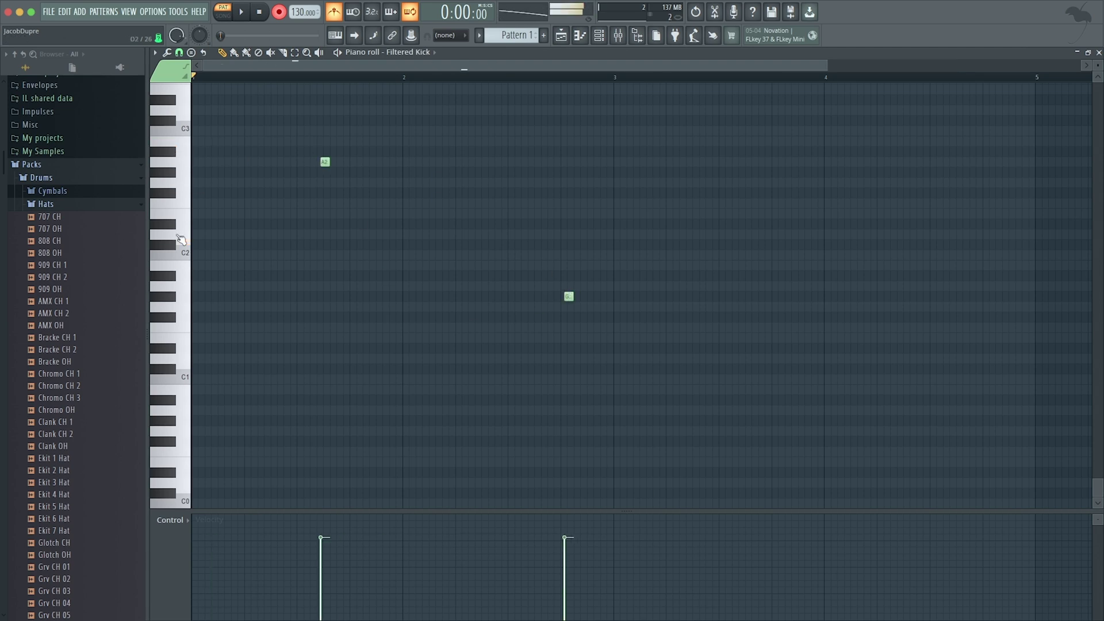
pyautogui.click(1090, 64)
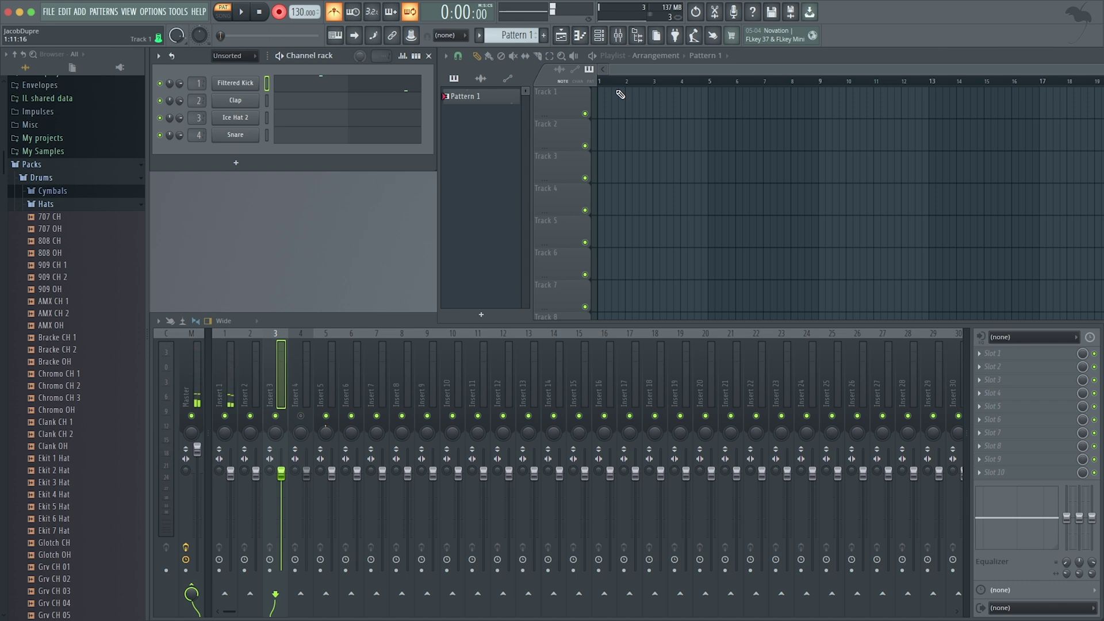
# Undo the piano roll note, restore the step grid, and light Filtered Kick steps 1 and 13
pyautogui.hotkey('ctrl', 'z')
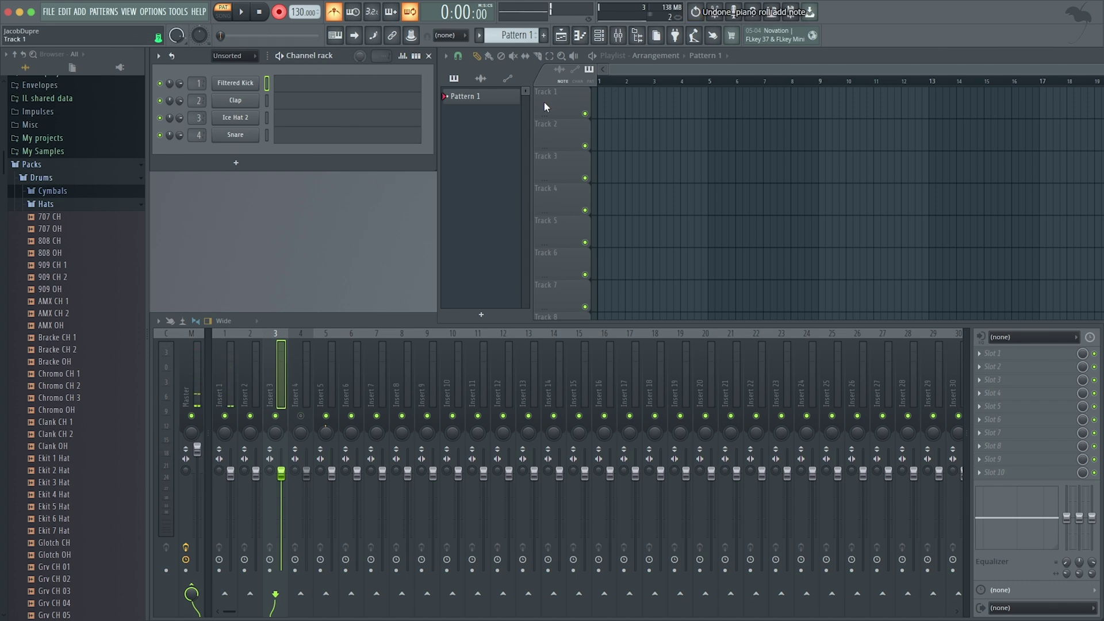
pyautogui.click(416, 57)
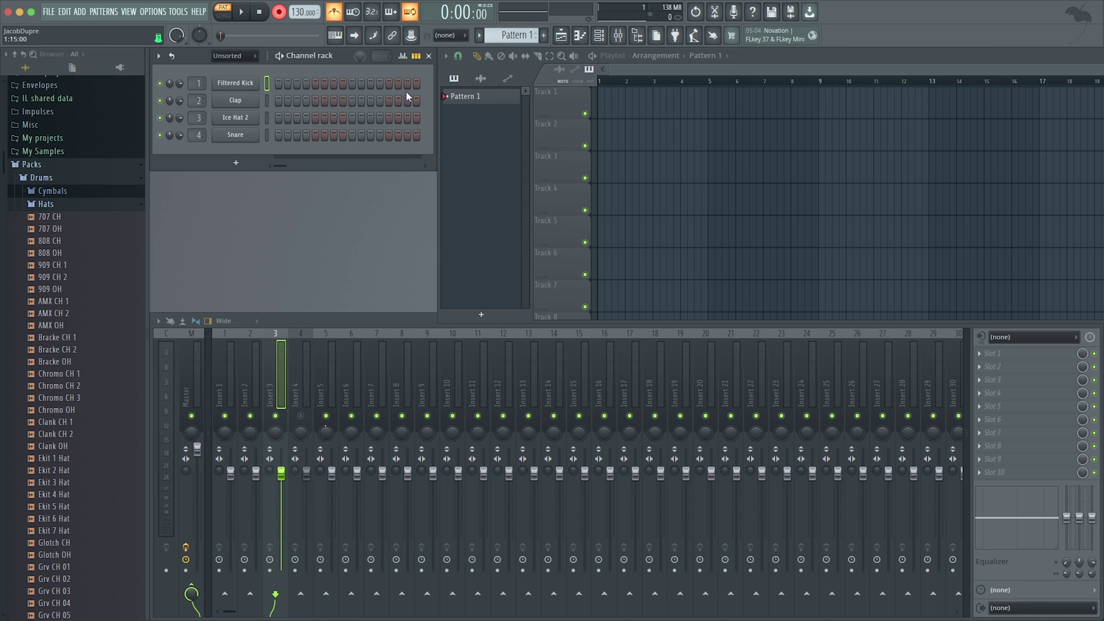
pyautogui.click(278, 84)
pyautogui.click(387, 83)
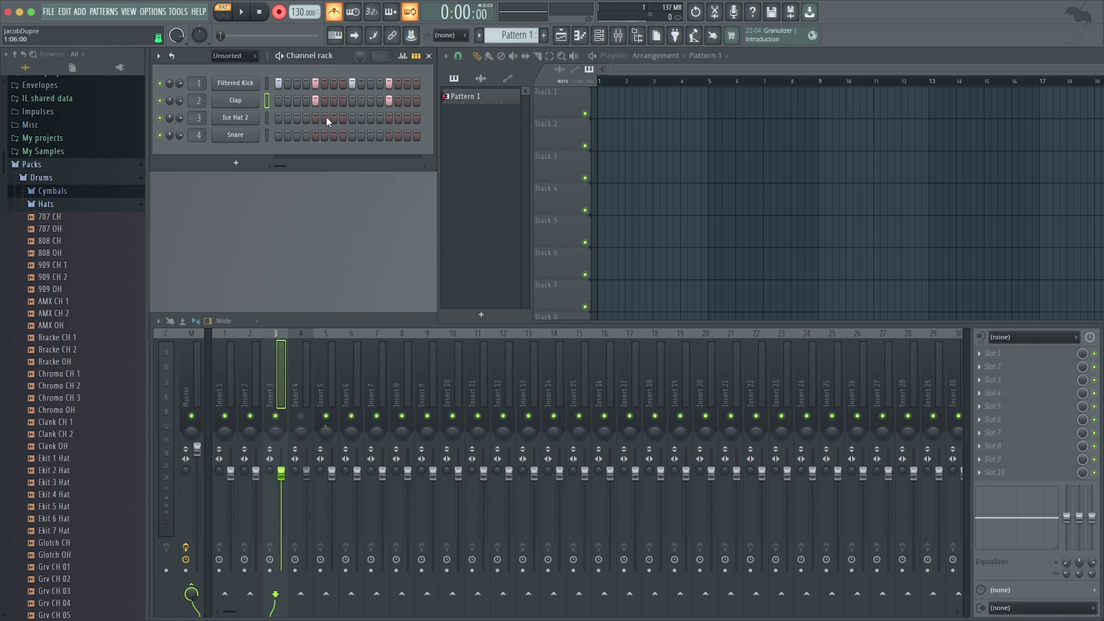
# Try and clear a Clap fill of steps 3–12, keep Clap step 13, then open Ice Hat 2's menu
pyautogui.moveTo(292, 102); pyautogui.dragTo(393, 102)
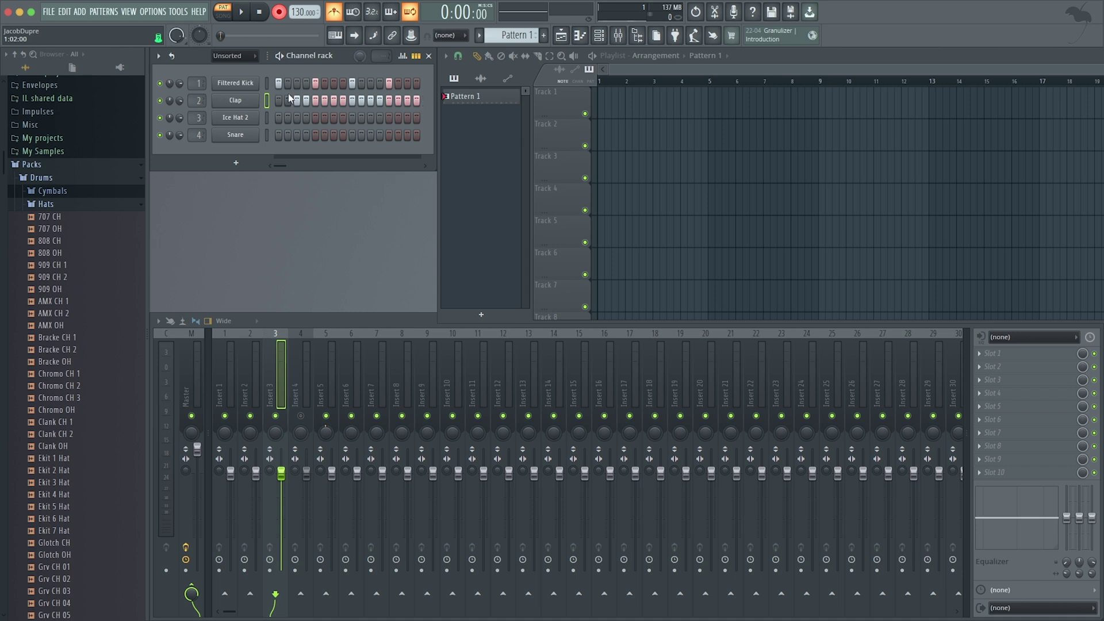
pyautogui.moveTo(282, 98); pyautogui.dragTo(420, 99)
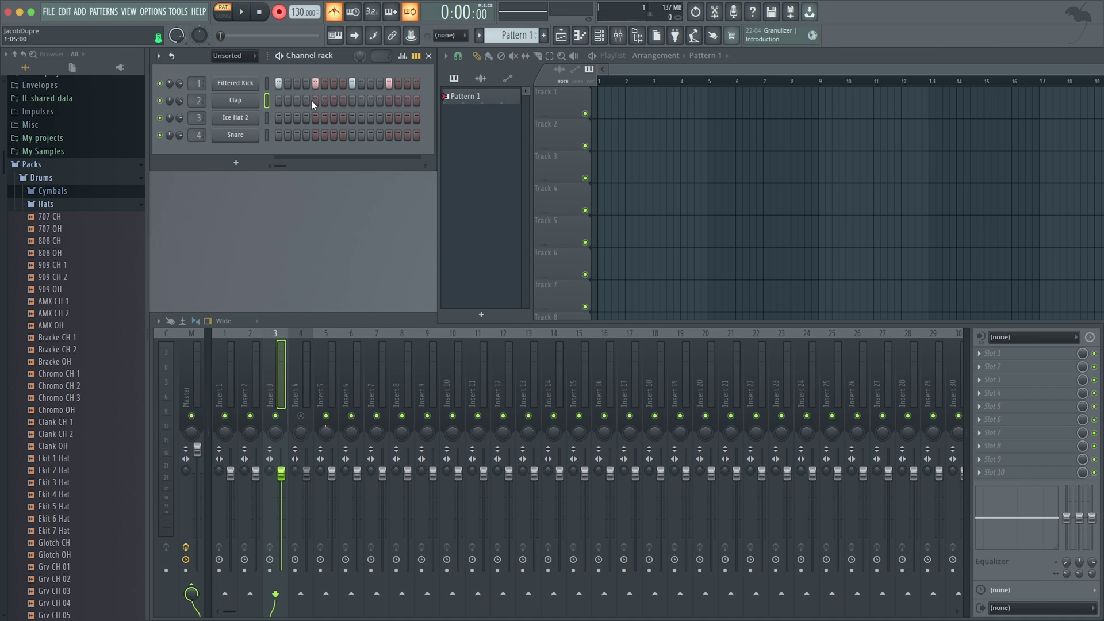
pyautogui.click(388, 101)
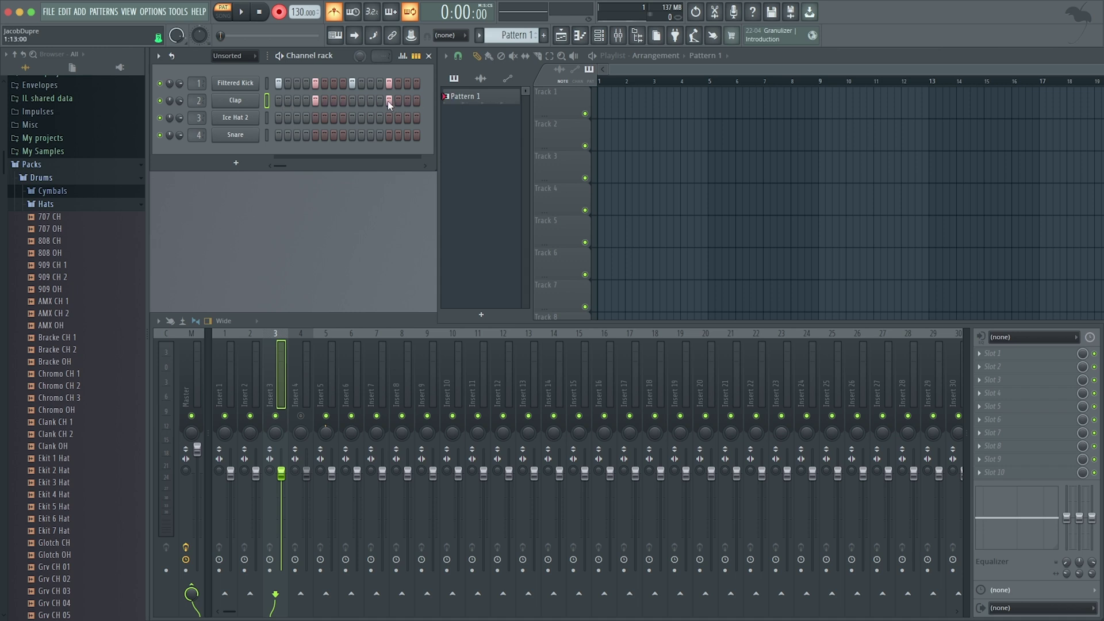
pyautogui.rightClick(241, 123)
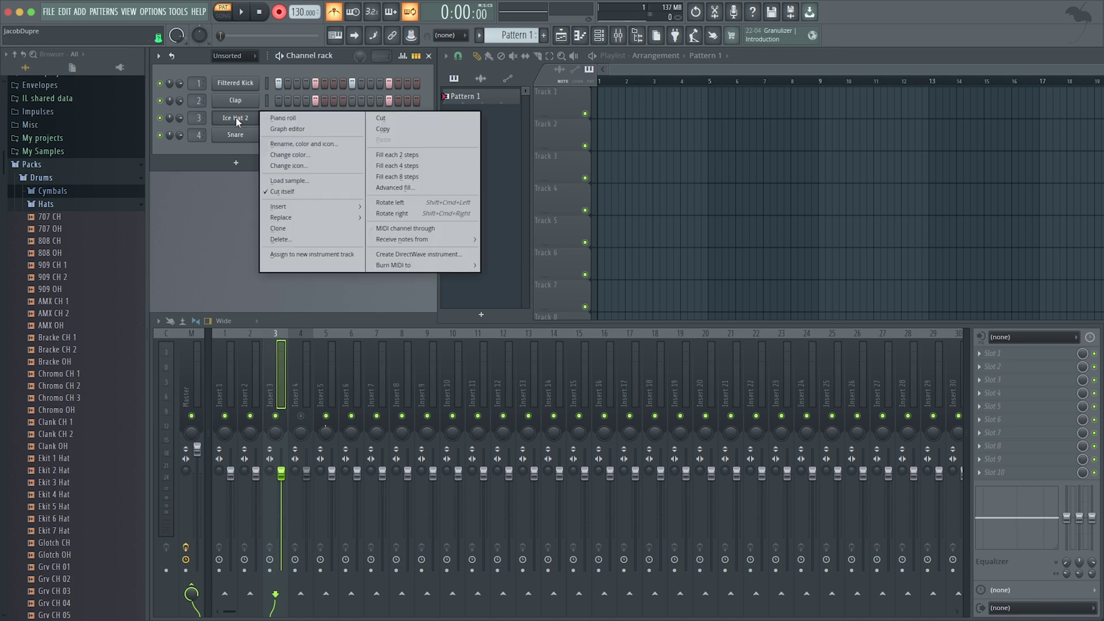
pyautogui.click(421, 155)
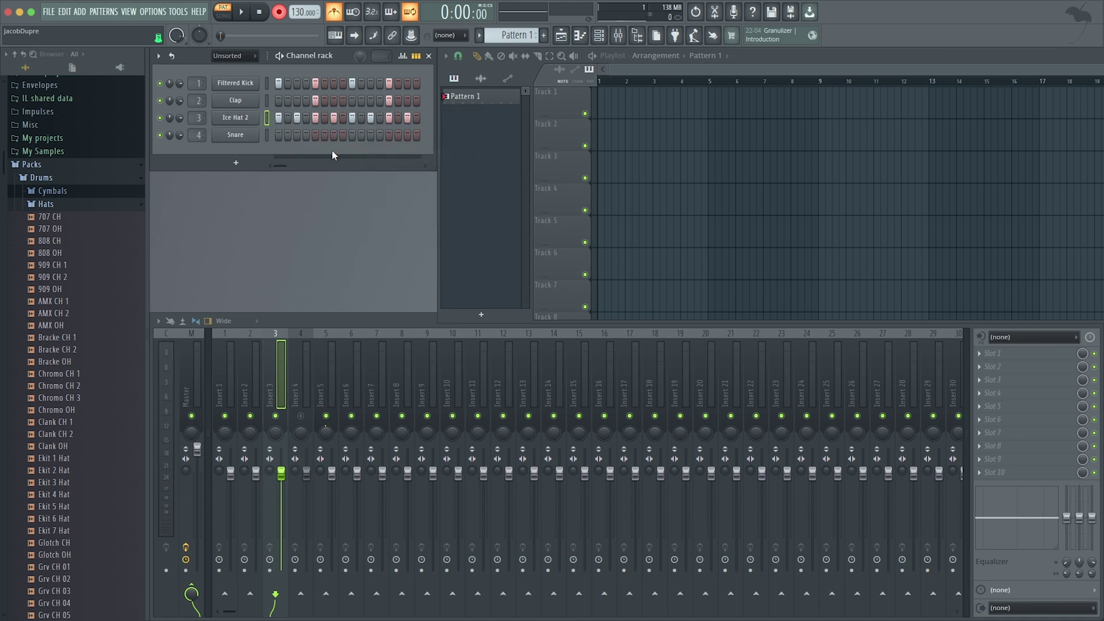
pyautogui.press('space')
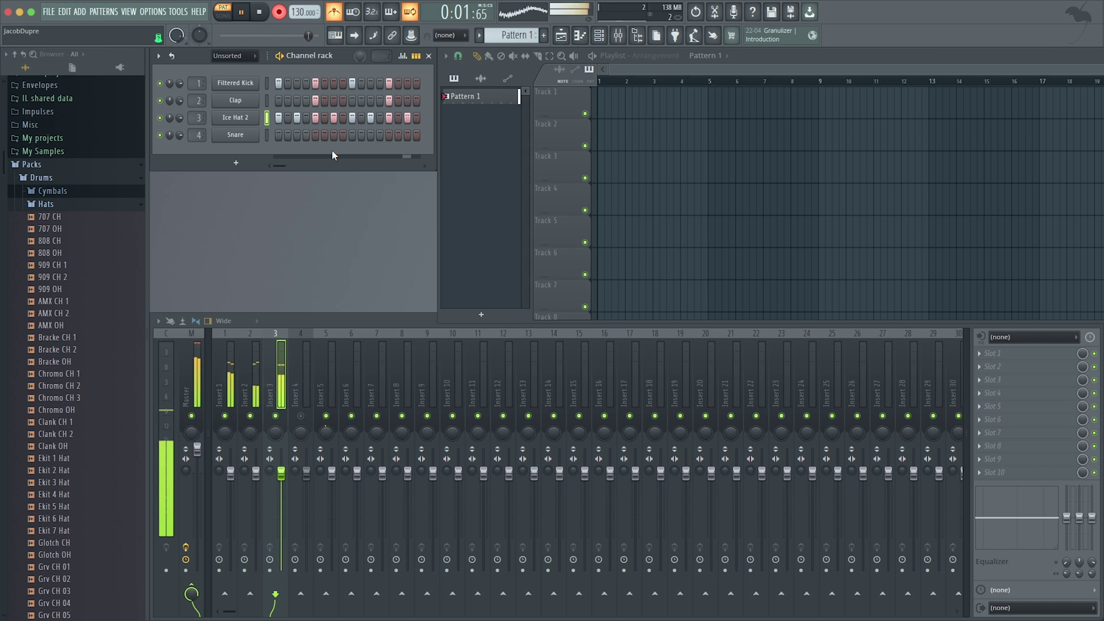
pyautogui.press('space')
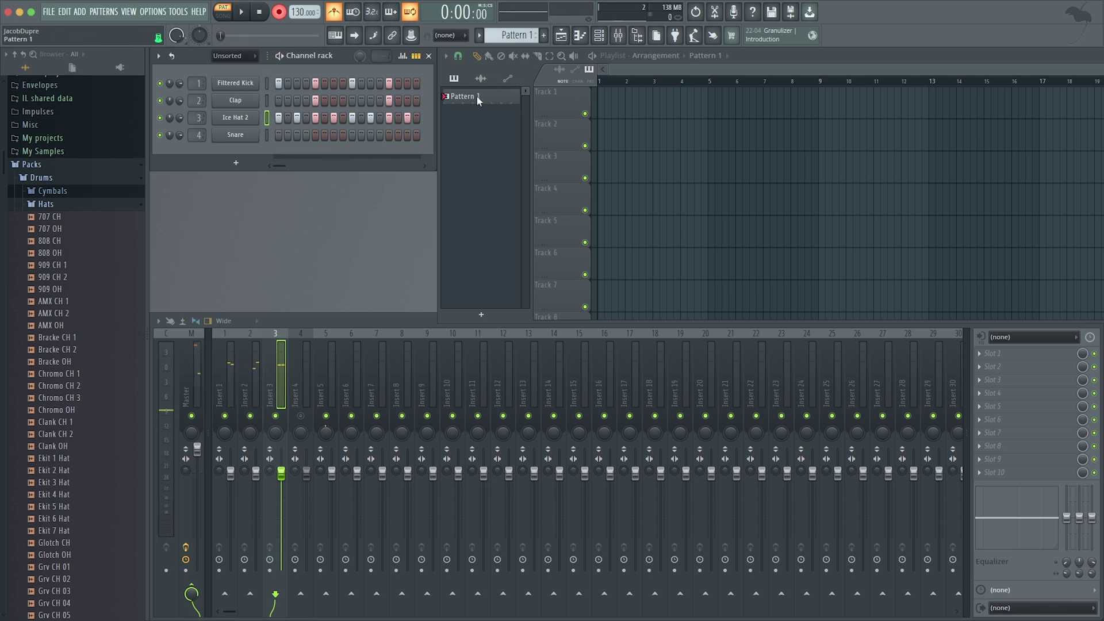
# Place Pattern 1 clips at bars 1 and 2 on Track 1
pyautogui.click(457, 97)
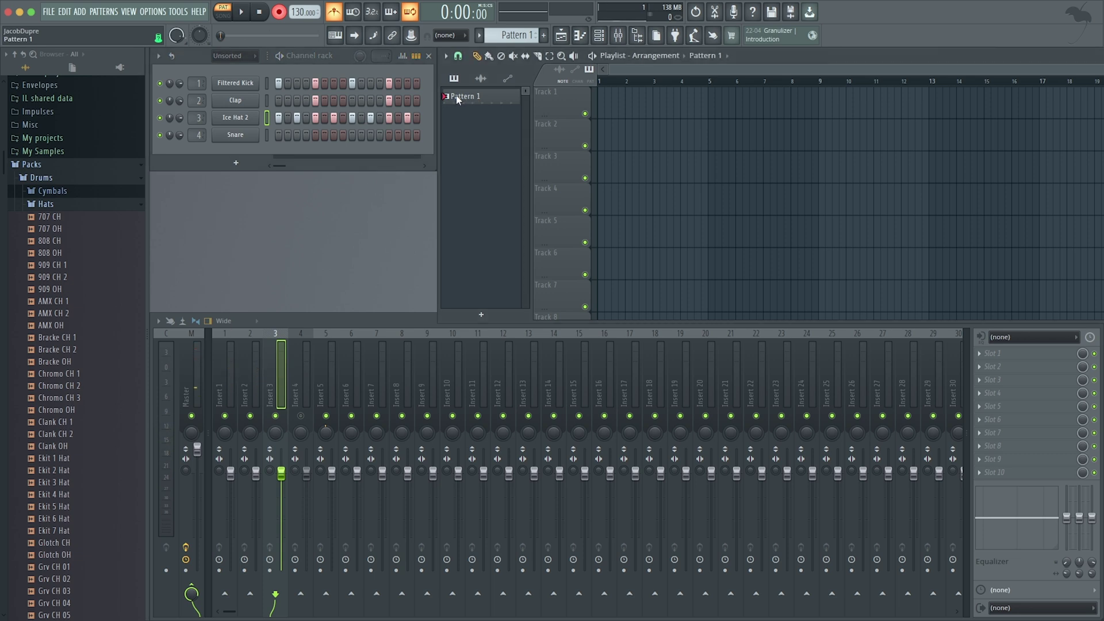
pyautogui.moveTo(458, 98); pyautogui.dragTo(608, 112)
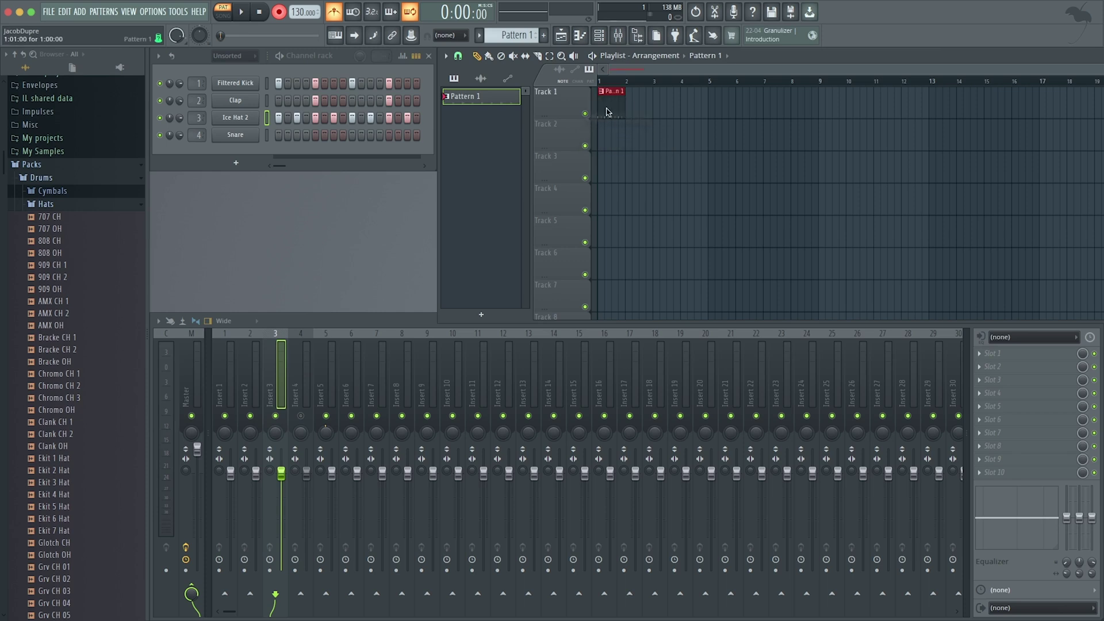
pyautogui.moveTo(460, 97); pyautogui.dragTo(621, 105)
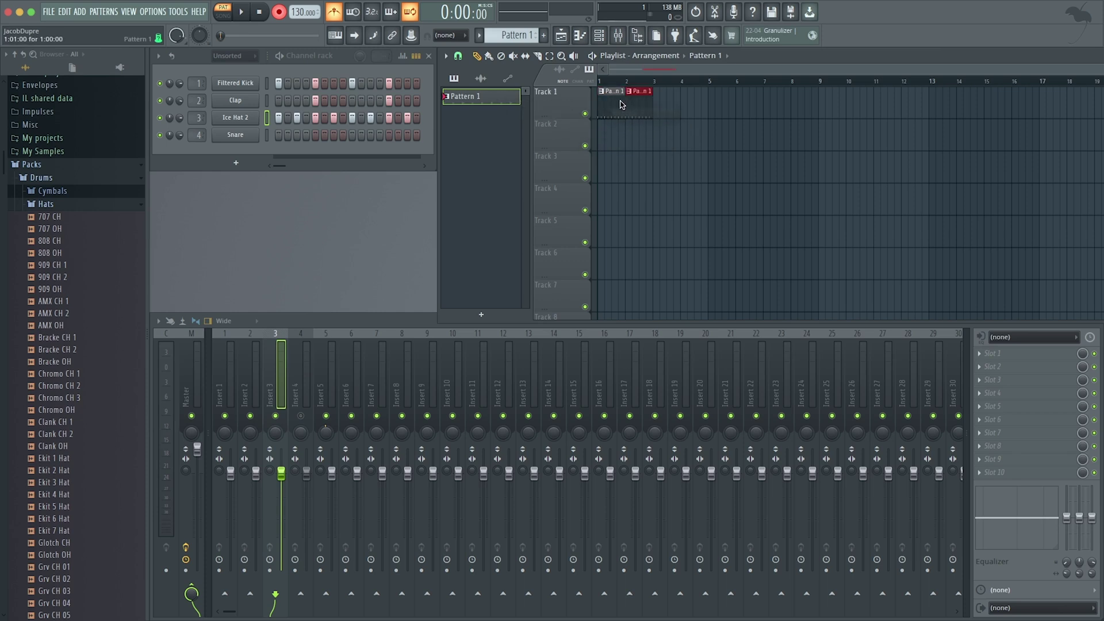
# Play in SONG mode while adding Pattern 1 clips at bars 3 and 4
pyautogui.click(224, 17)
pyautogui.press('space')
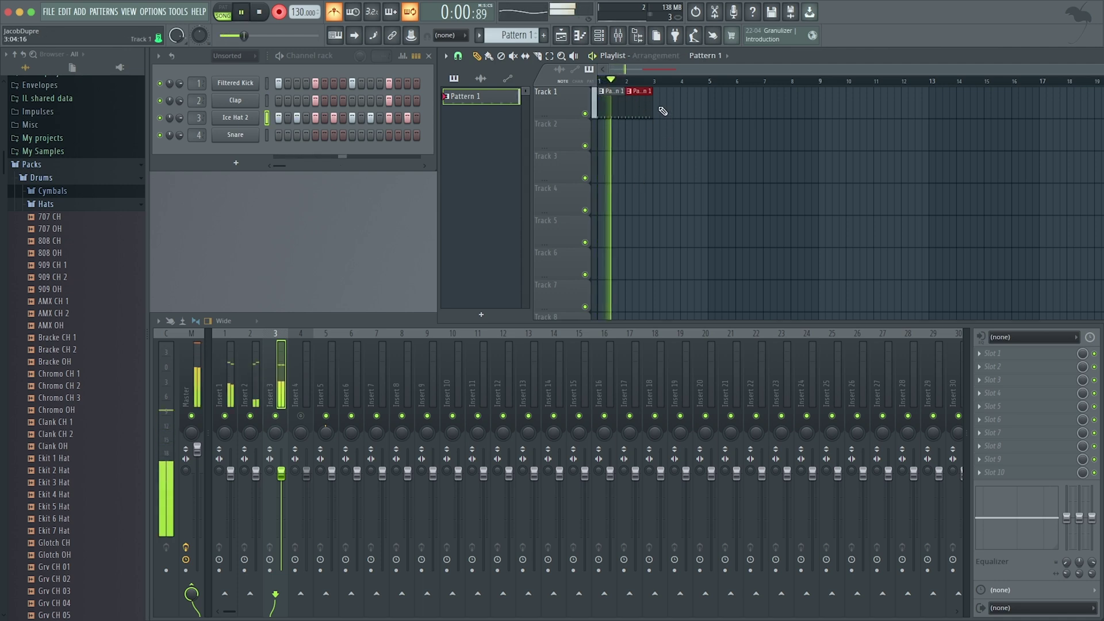
pyautogui.click(664, 102)
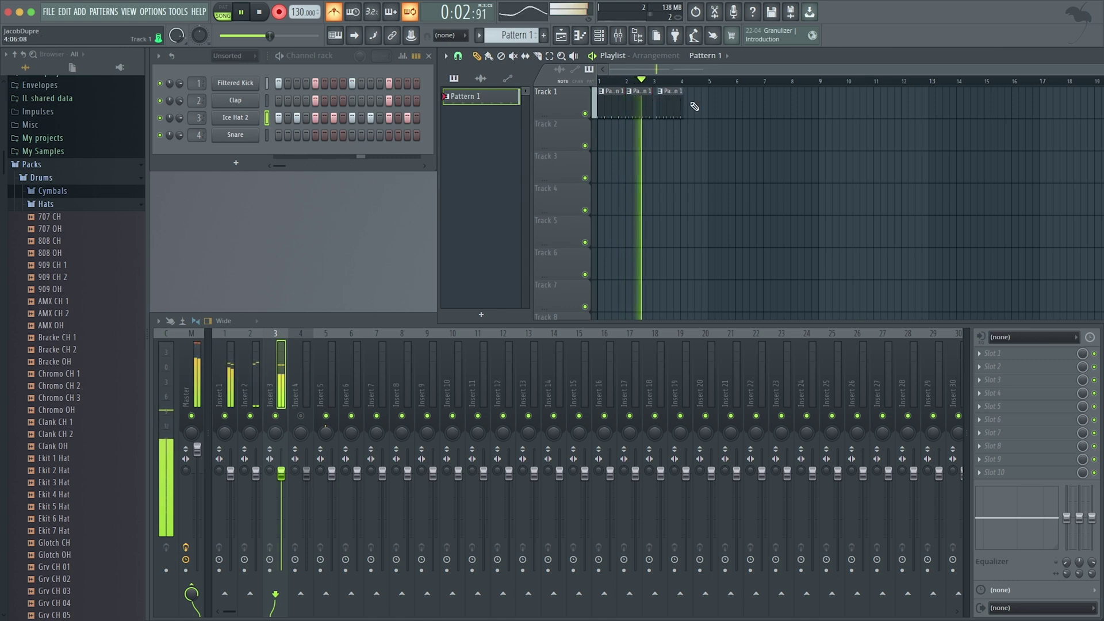
pyautogui.click(690, 107)
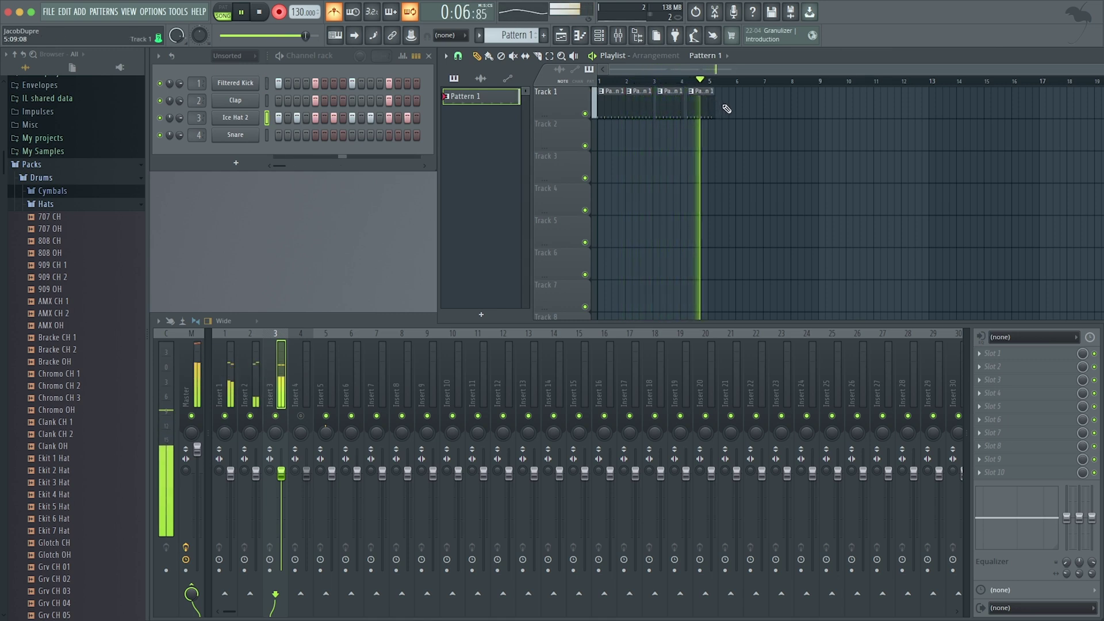
pyautogui.press('space')
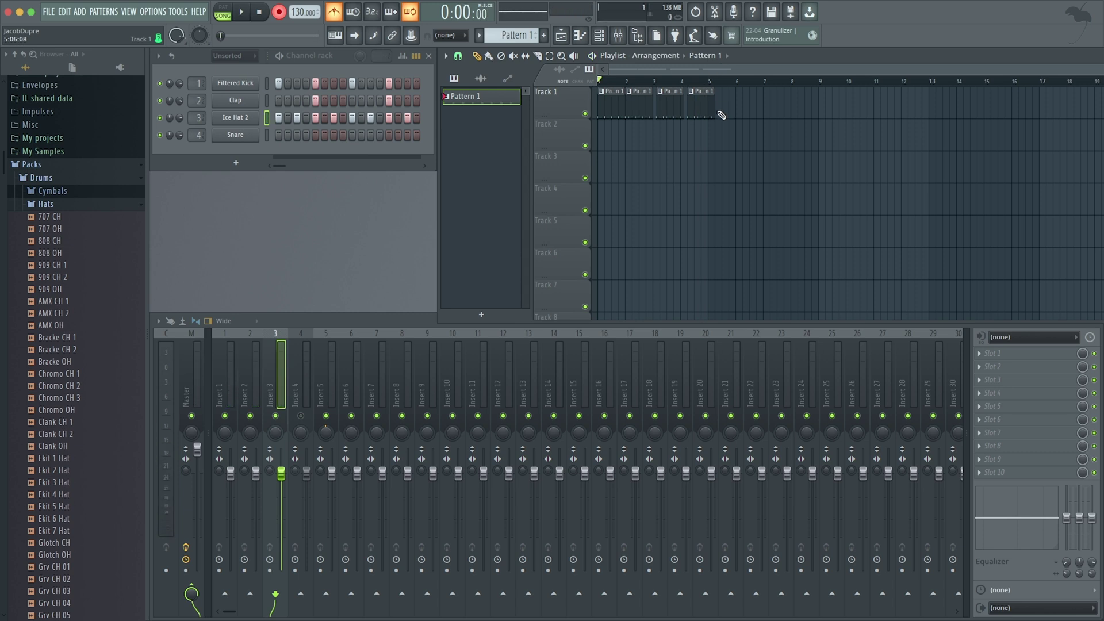
# Remove the Pattern 1 clips from Track 1, return to PAT mode, and delete Filtered Kick
pyautogui.rightClick(619, 107)
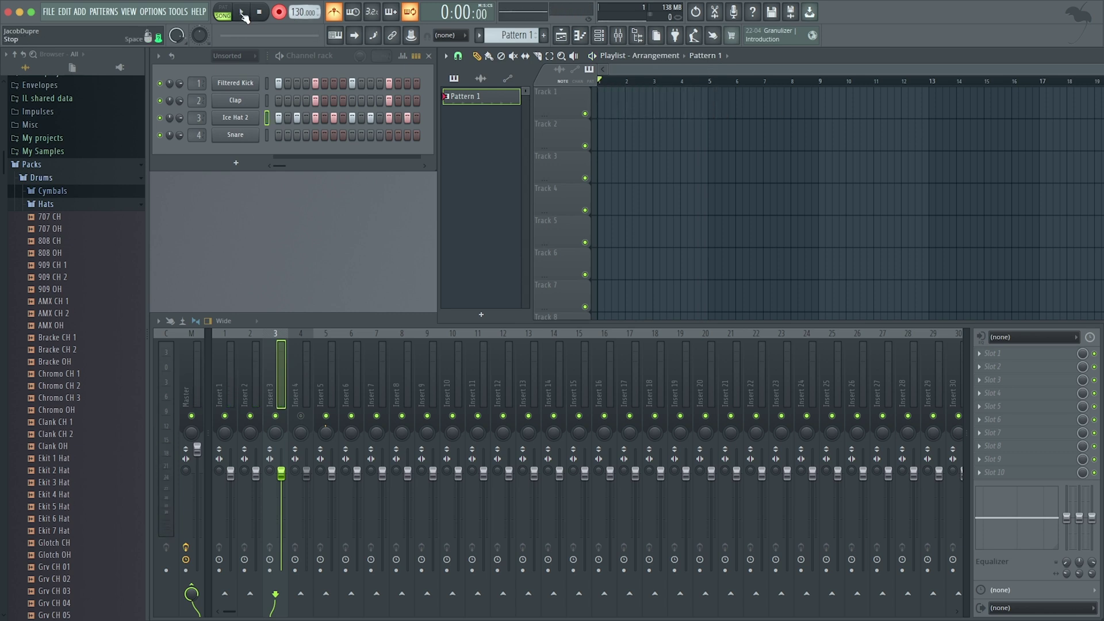
pyautogui.click(223, 7)
pyautogui.rightClick(238, 85)
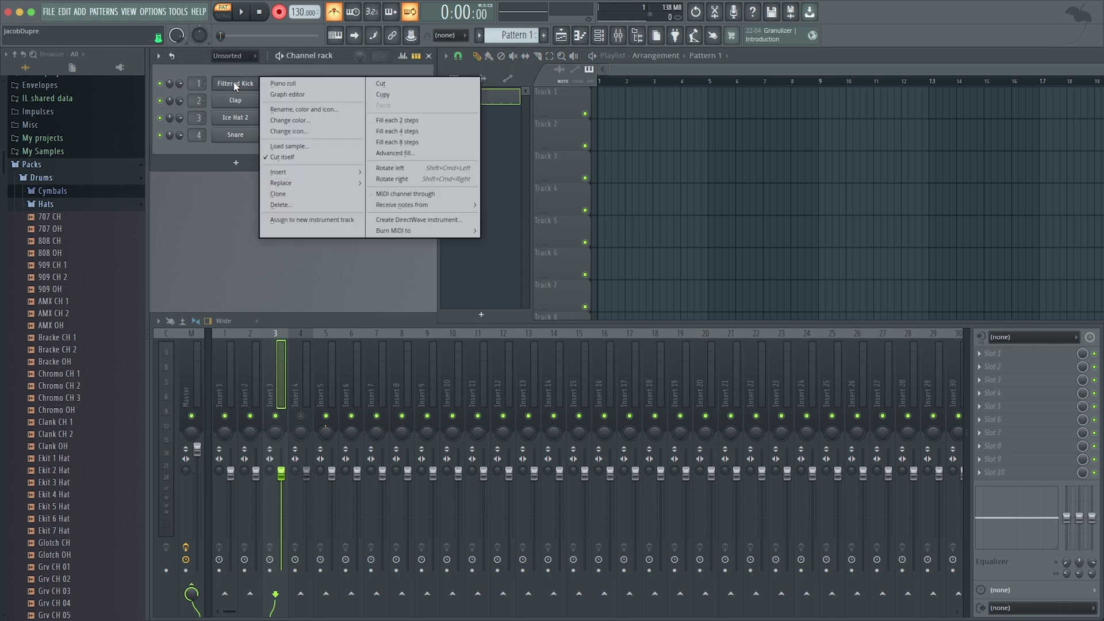
pyautogui.click(315, 206)
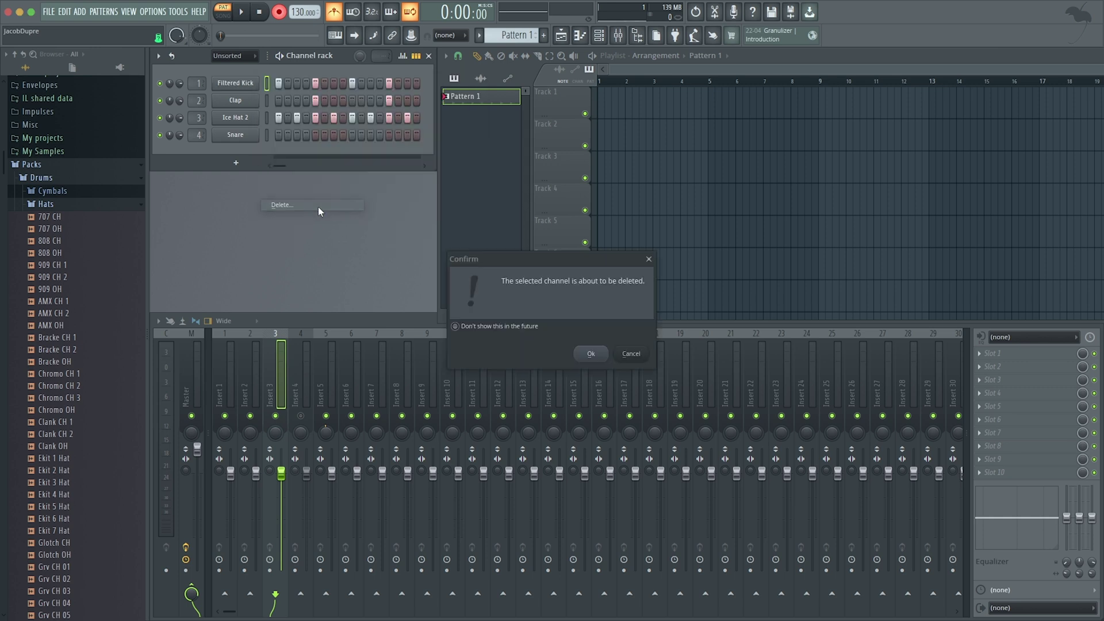
pyautogui.click(600, 361)
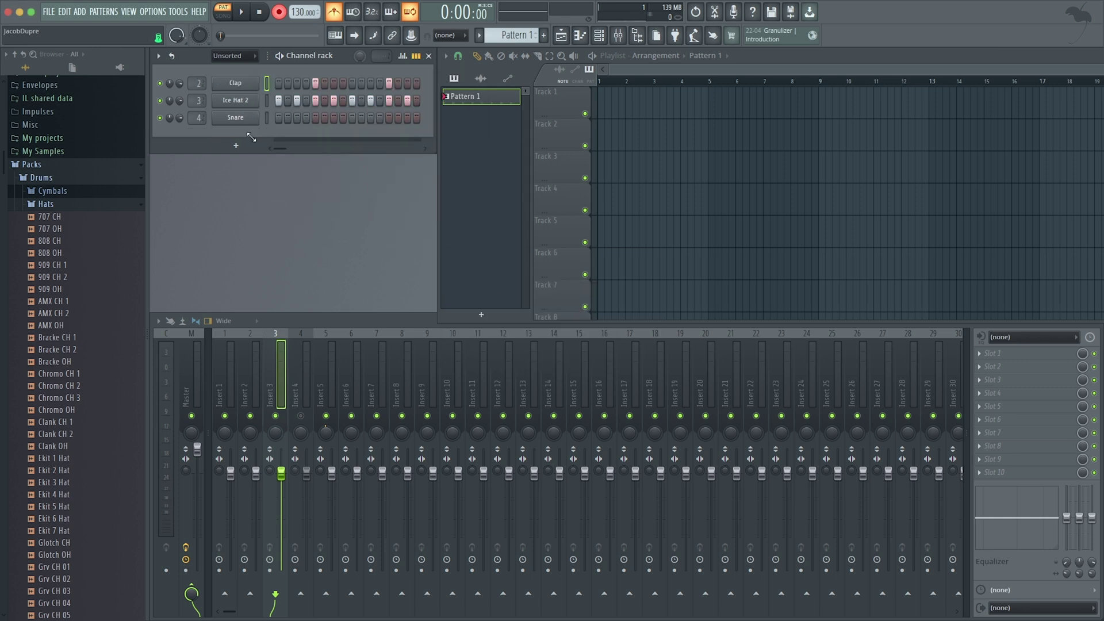
# Undo the Filtered Kick deletion, then browse and close the More plugins generator list
pyautogui.hotkey('ctrl', 'z')
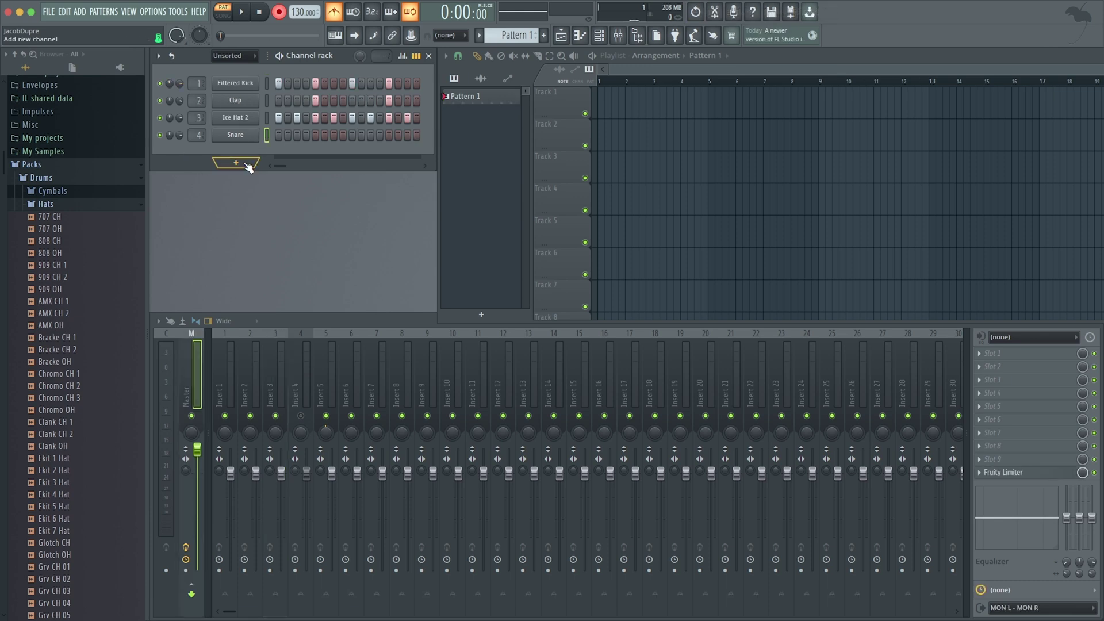
pyautogui.click(237, 162)
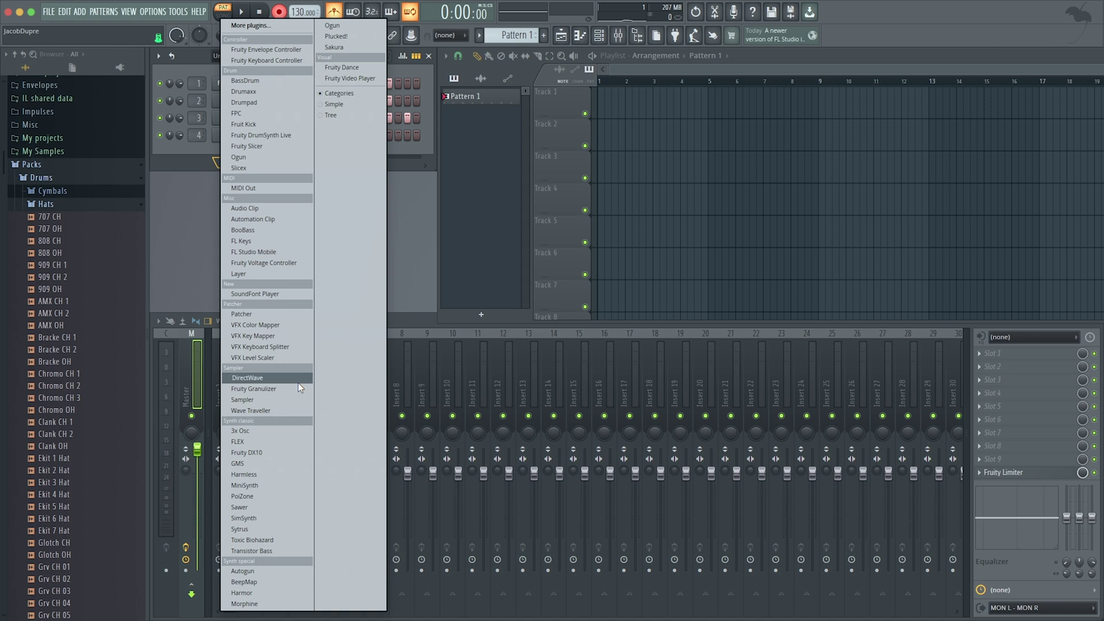
pyautogui.click(294, 27)
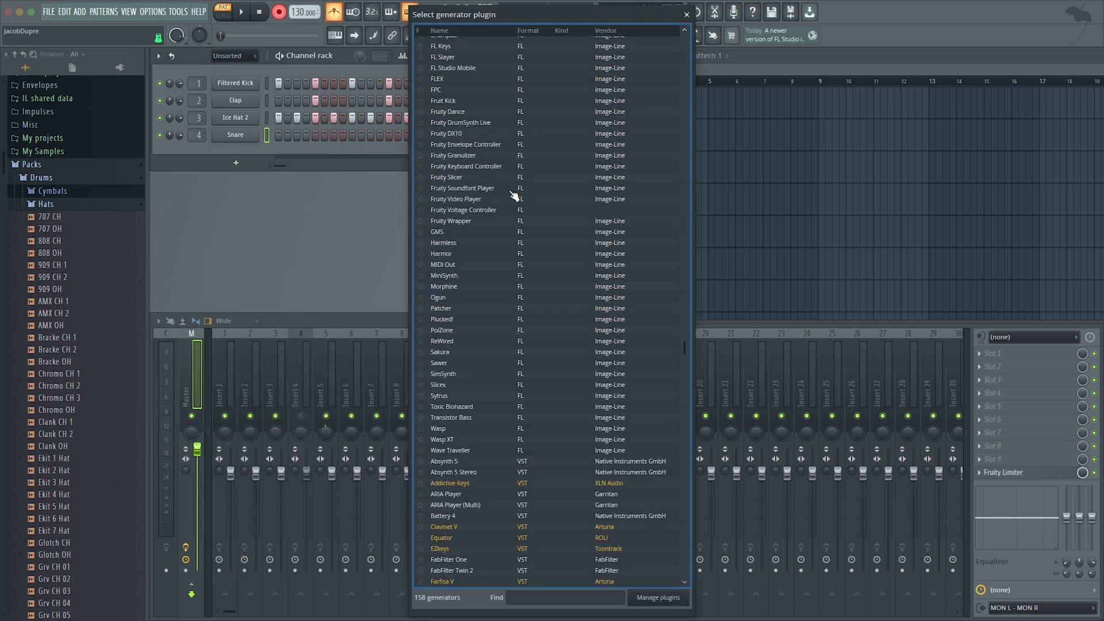
pyautogui.scroll(-12, 513, 195)
pyautogui.scroll(12, 514, 196)
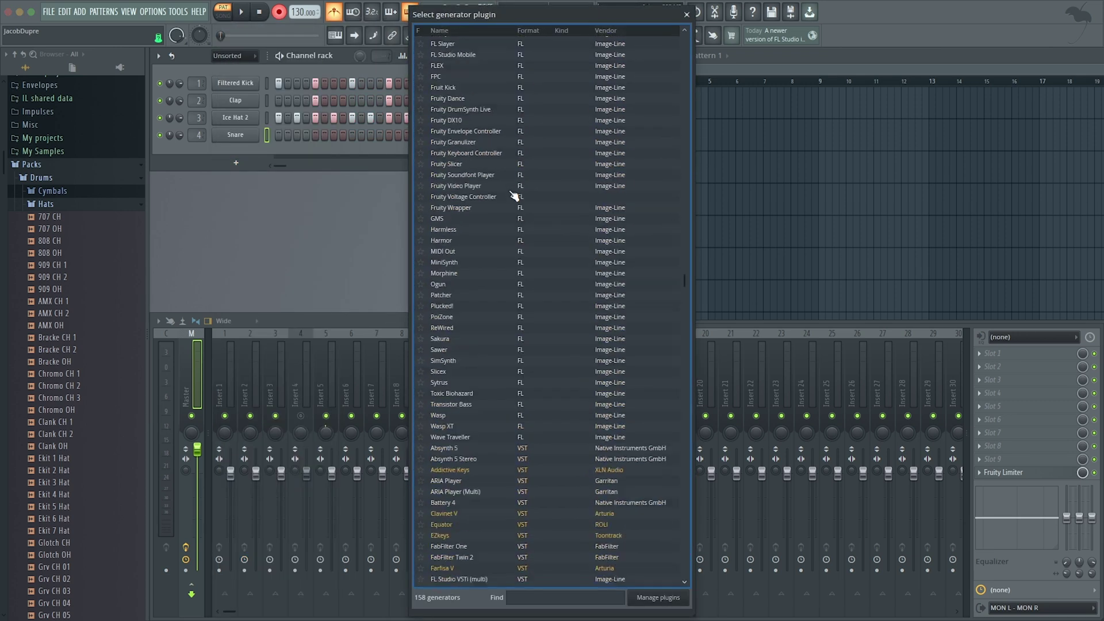
pyautogui.scroll(15, 514, 195)
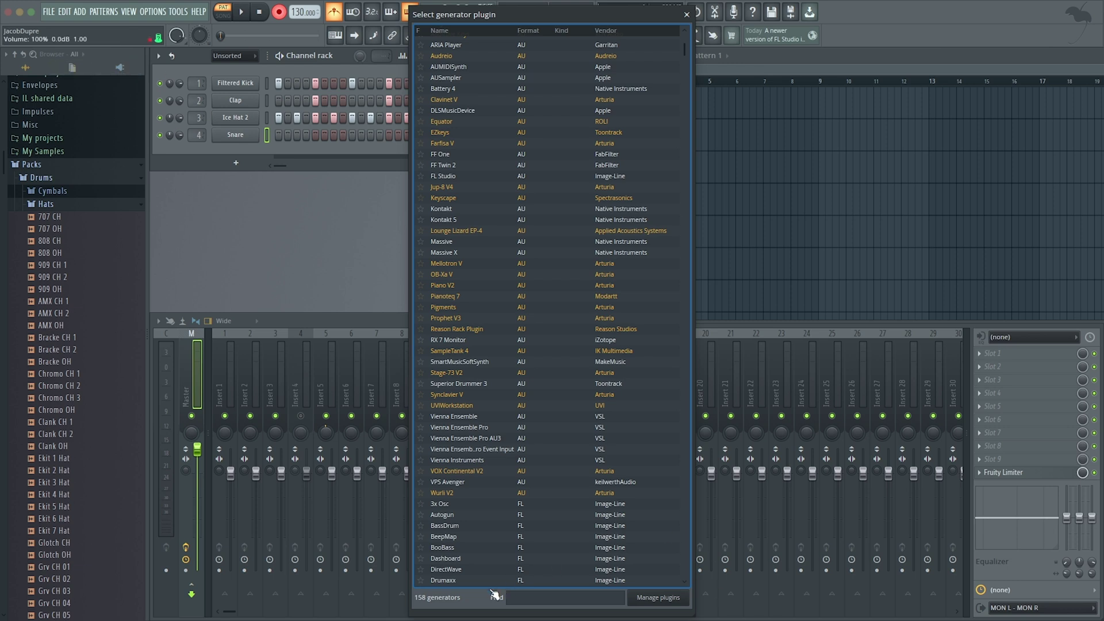
pyautogui.click(686, 14)
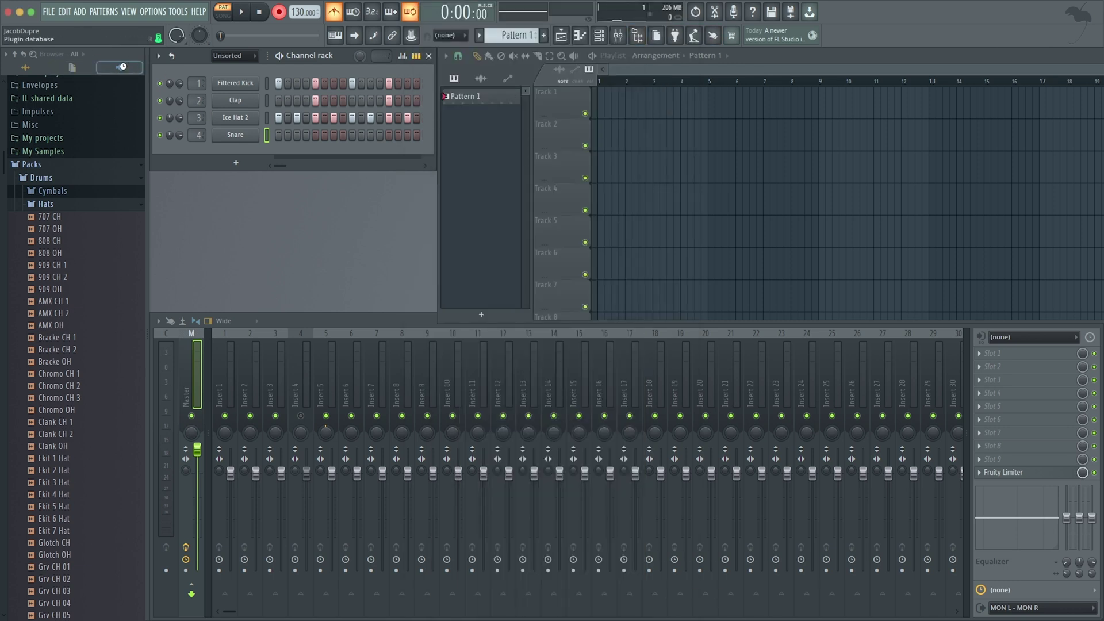
# Browse the plugin database in the browser, then return to the full library listing
pyautogui.click(120, 68)
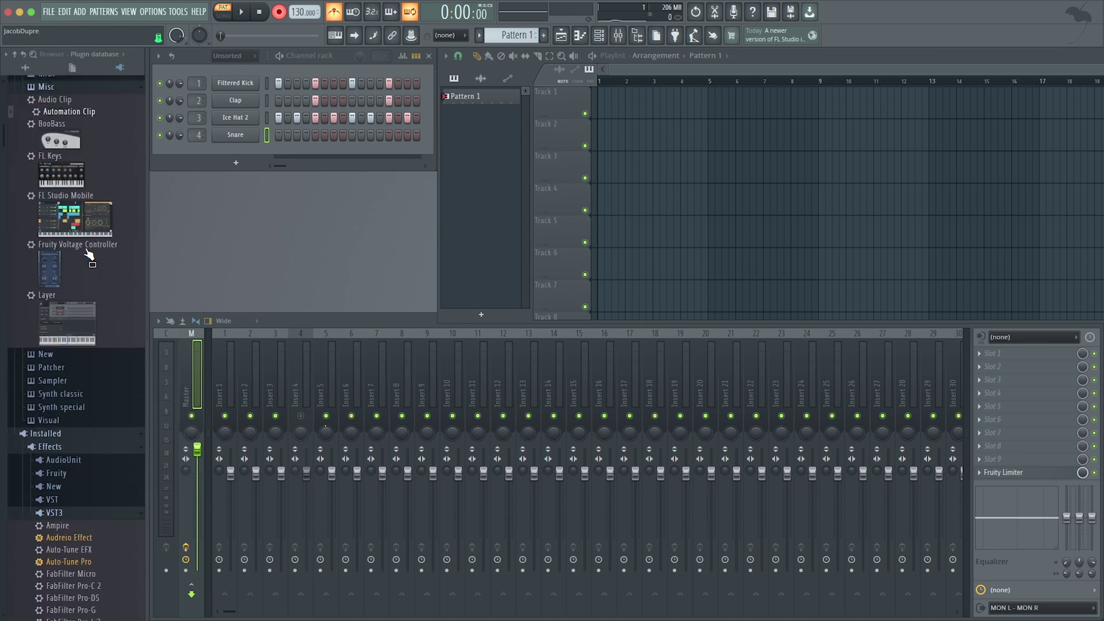
pyautogui.scroll(-8, 89, 254)
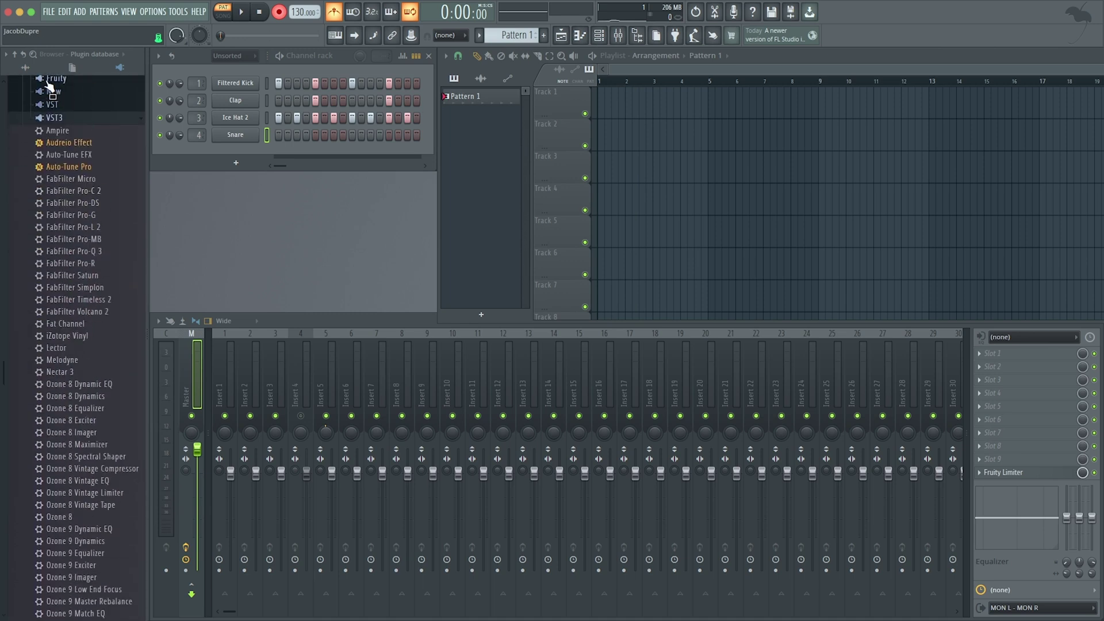
pyautogui.click(24, 67)
# Add Prophet V3 from the More plugins list and move its window aside to reveal the mixer
pyautogui.click(232, 166)
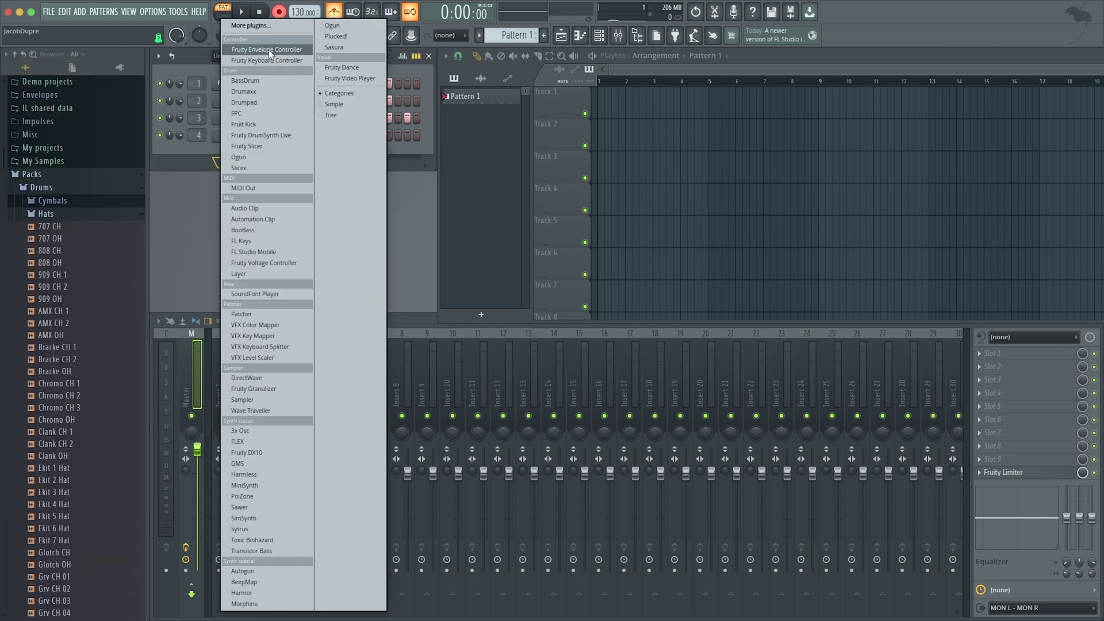
pyautogui.click(268, 24)
pyautogui.scroll(-7, 575, 237)
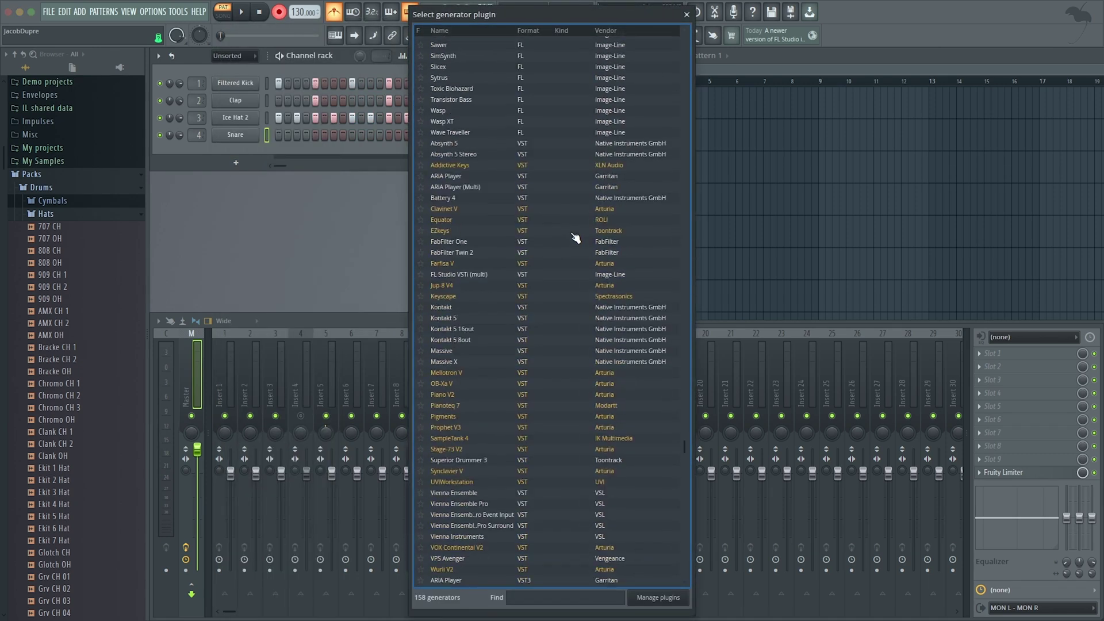
pyautogui.scroll(2, 575, 237)
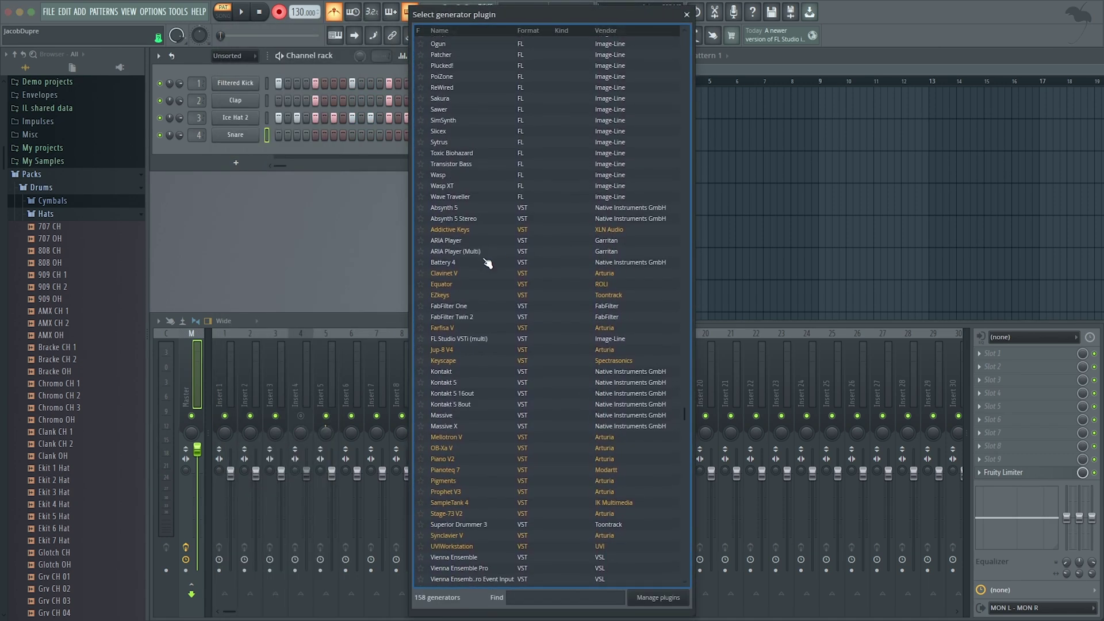
pyautogui.scroll(12, 481, 287)
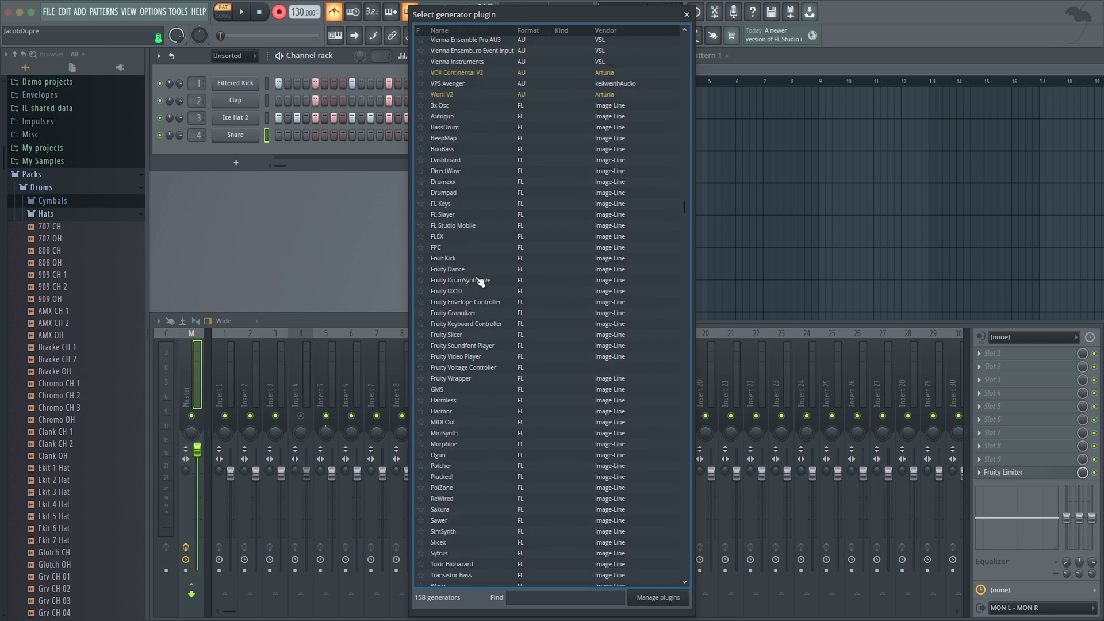
pyautogui.scroll(5, 481, 282)
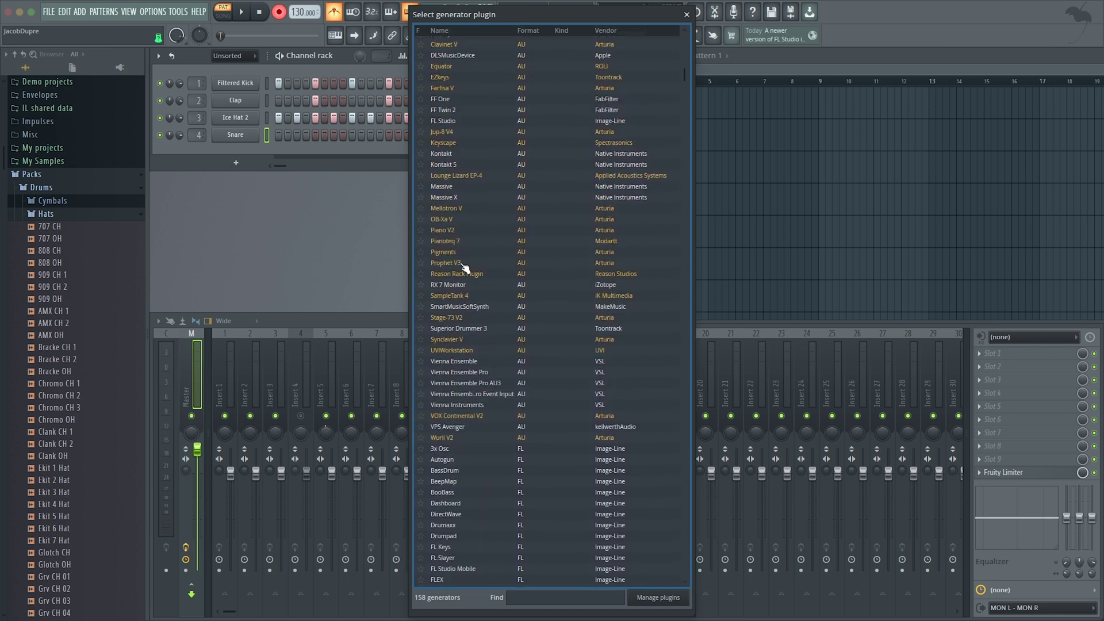
pyautogui.click(464, 264)
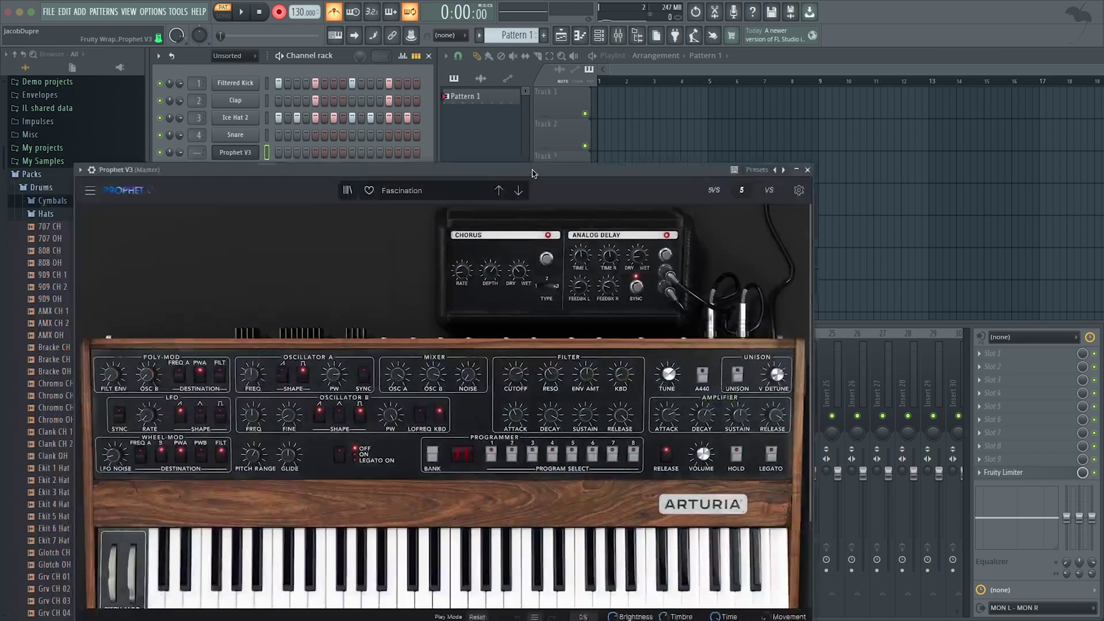
pyautogui.moveTo(533, 172); pyautogui.dragTo(822, 75)
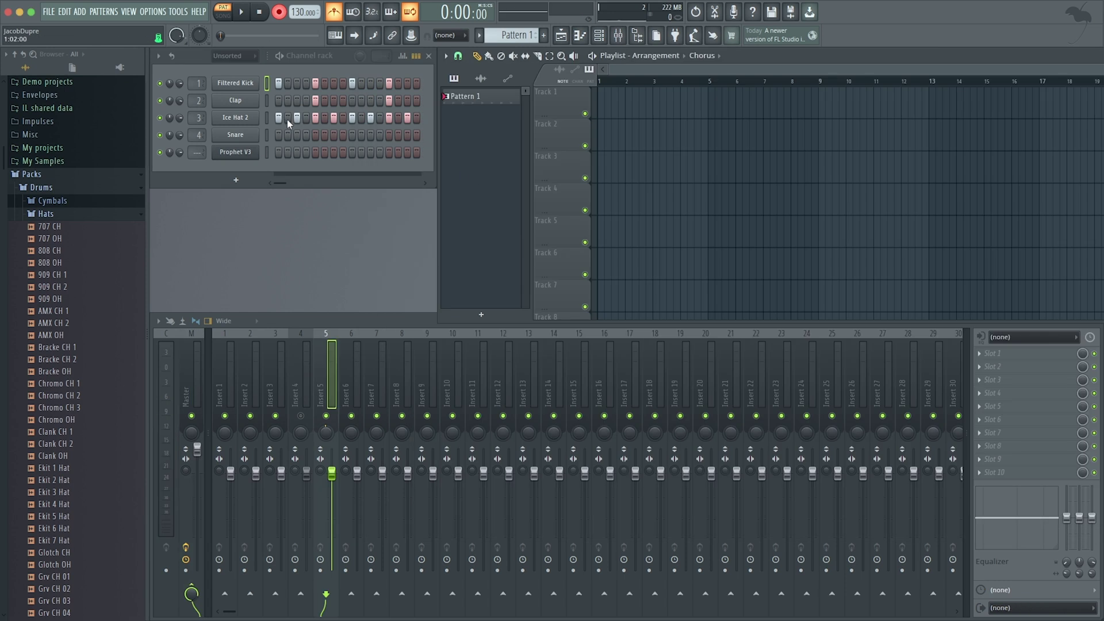
# Open the options menu for Pattern 1 in the playlist
pyautogui.rightClick(479, 105)
# Rename Pattern 1 to 'Chorus', then select the Clap channel
pyautogui.click(563, 156)
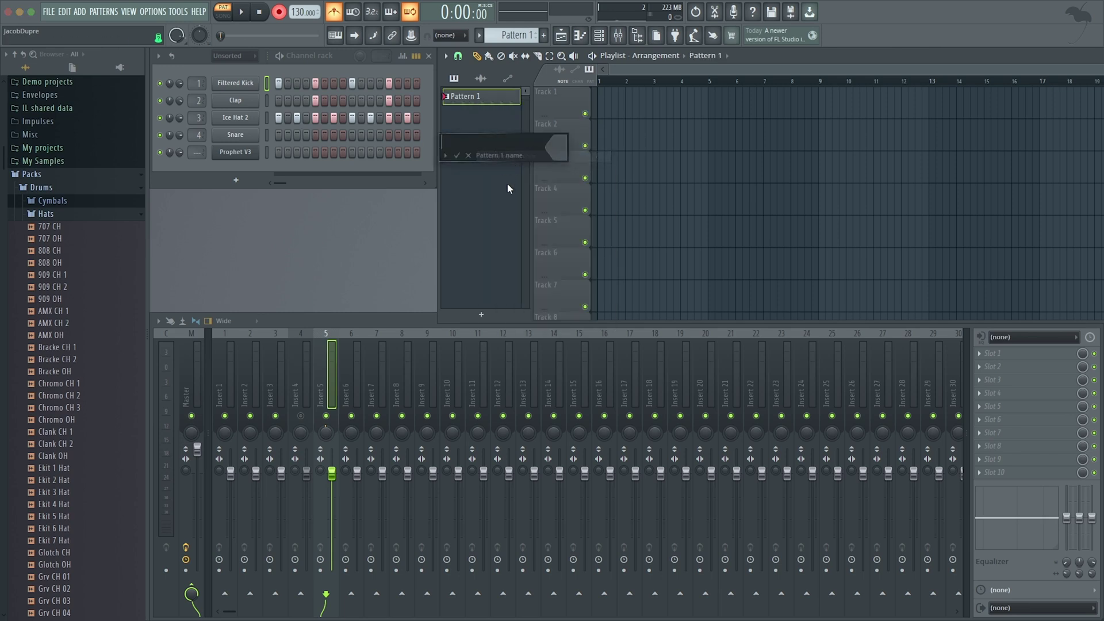
pyautogui.write('Chorus')
pyautogui.press('Return')
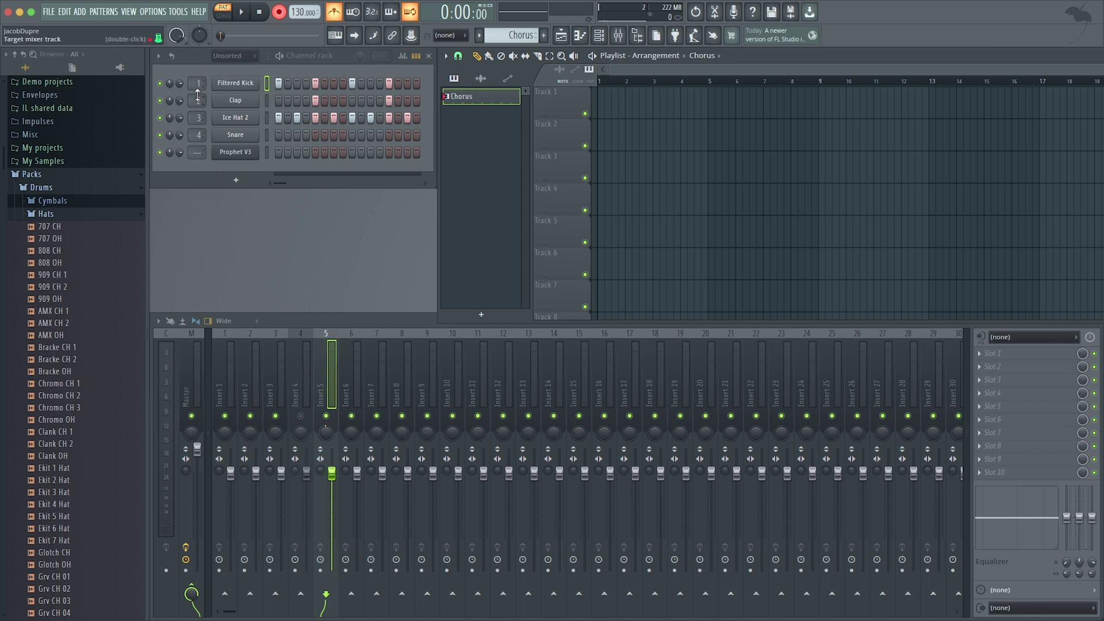
pyautogui.click(267, 100)
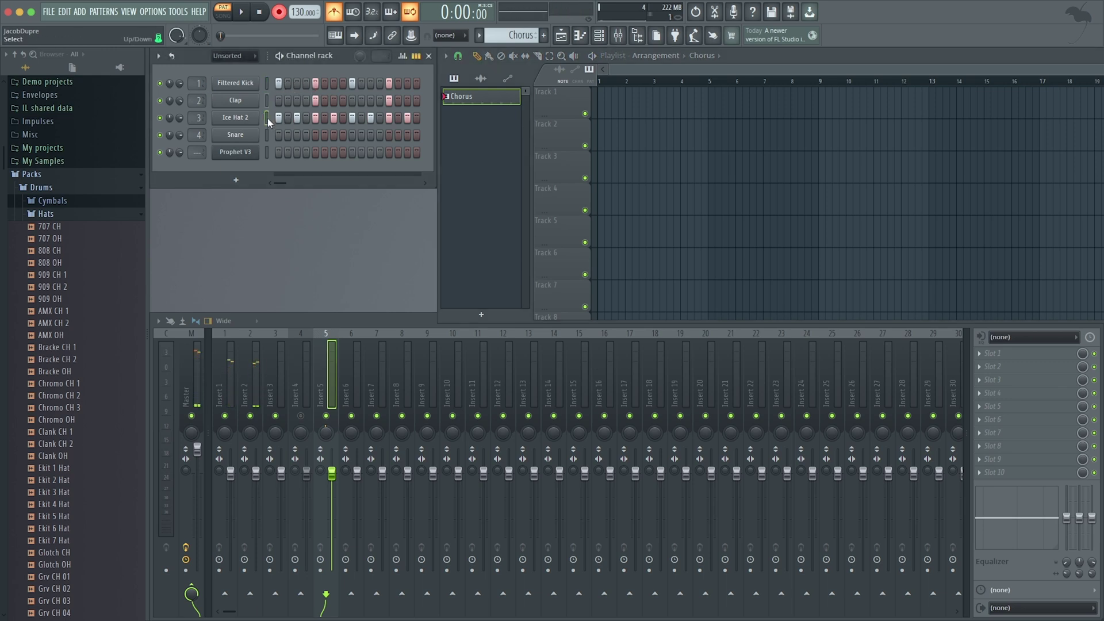
# Drag Prophet V3's target mixer track box from 4 to 5 so it feeds insert 5
pyautogui.click(266, 118)
pyautogui.moveTo(199, 155)
pyautogui.mouseDown()
pyautogui.moveTo(199, 178)
pyautogui.moveTo(199, 119)
pyautogui.moveTo(199, 172)
pyautogui.mouseUp()
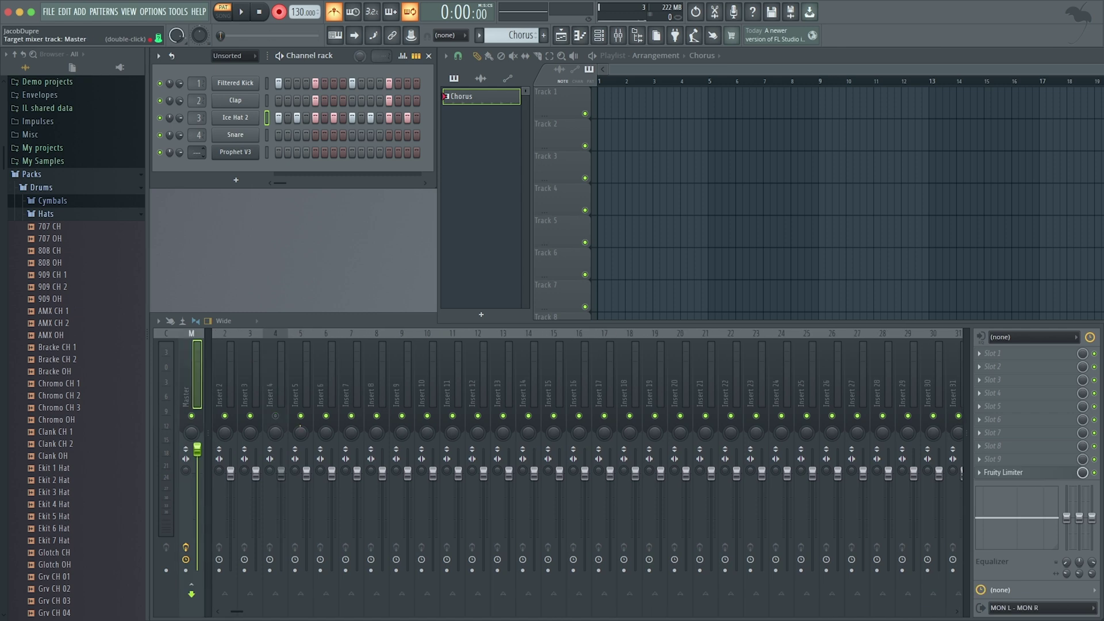
pyautogui.moveTo(199, 172)
pyautogui.mouseDown()
pyautogui.moveTo(199, 162)
pyautogui.moveTo(200, 175)
pyautogui.mouseUp()
pyautogui.click(266, 83)
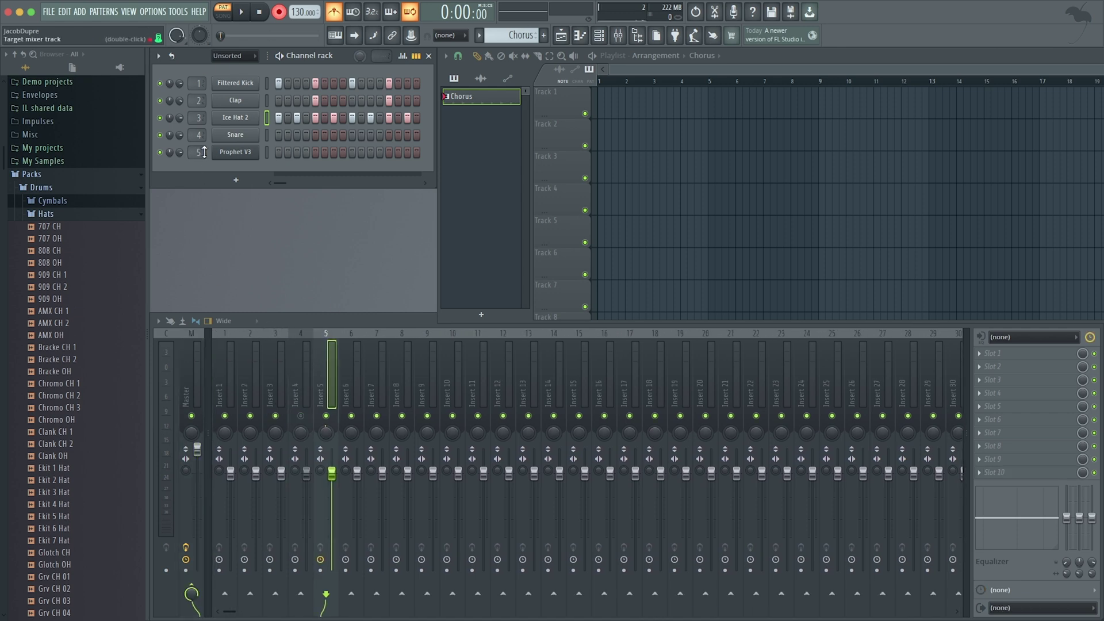
pyautogui.rightClick(199, 152)
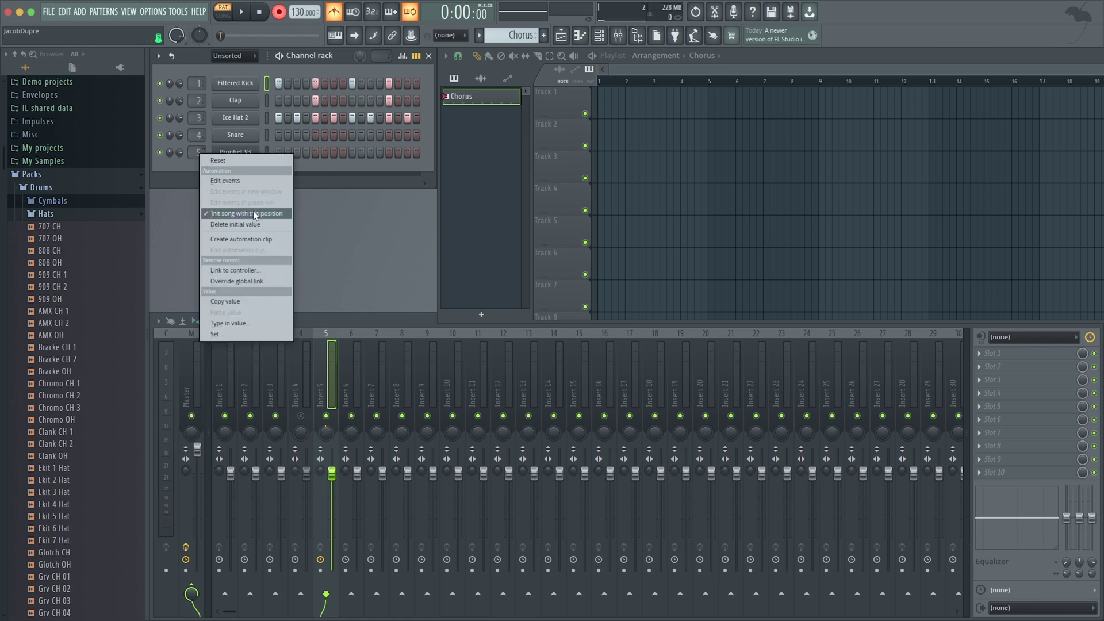
pyautogui.click(319, 171)
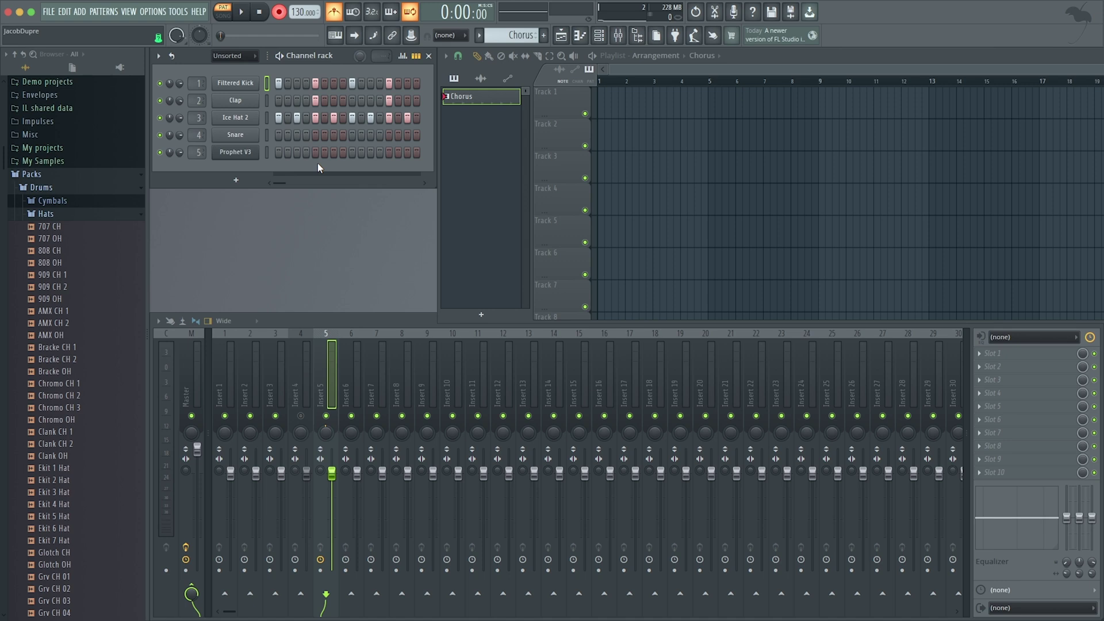
pyautogui.click(256, 153)
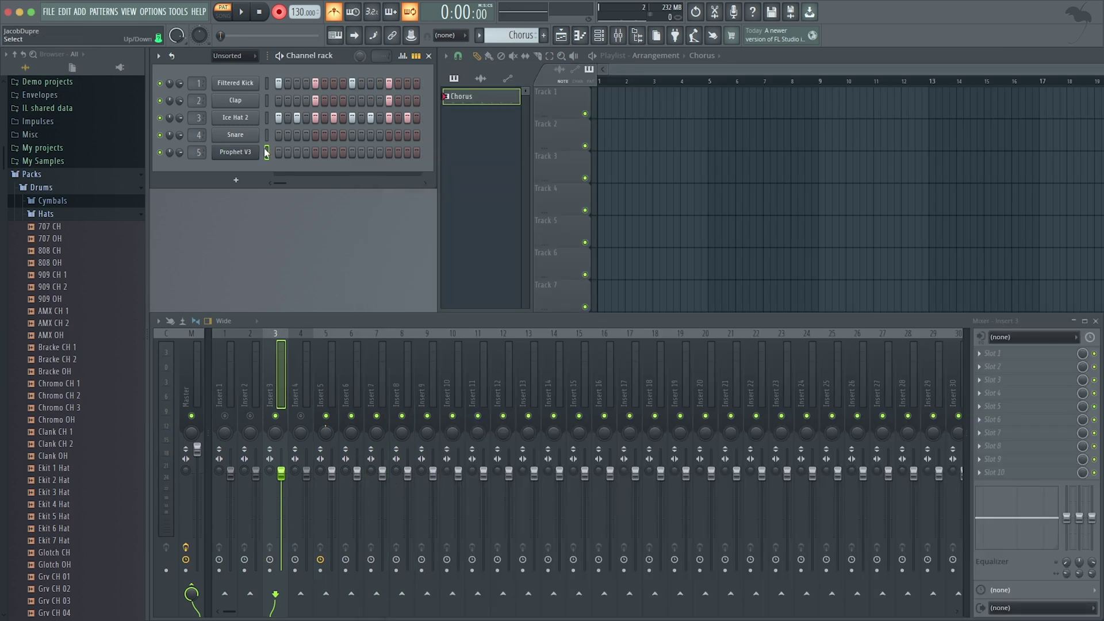
# Open Ice Hat 2's graph editor and lower the third hi-hat hit's pitch to G#4
pyautogui.click(266, 117)
pyautogui.click(402, 55)
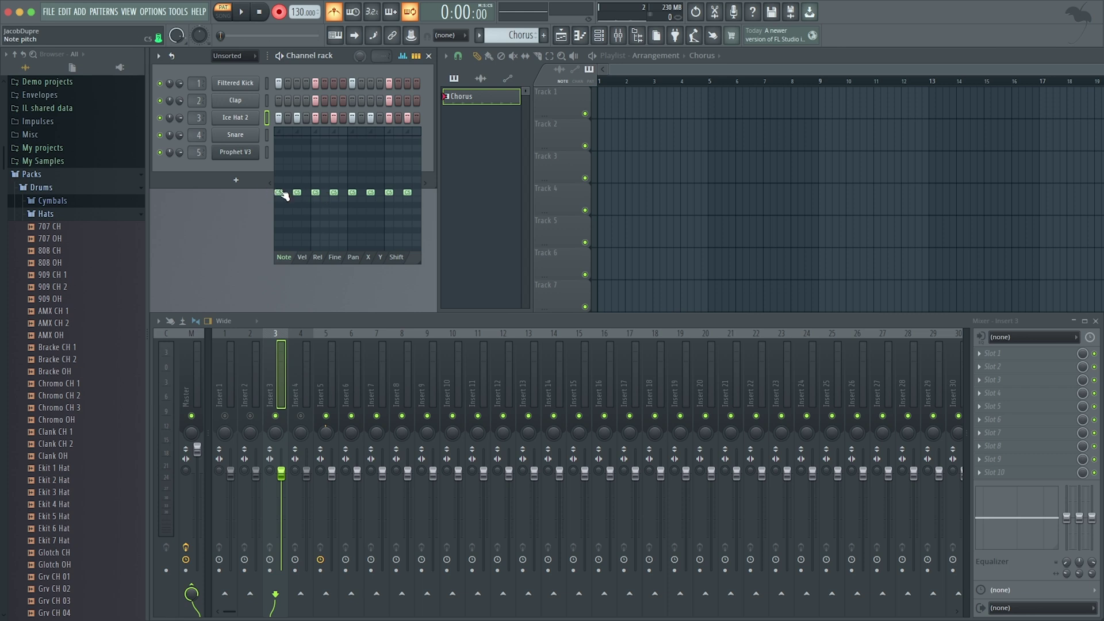
pyautogui.moveTo(283, 195)
pyautogui.mouseDown()
pyautogui.moveTo(281, 163)
pyautogui.moveTo(282, 211)
pyautogui.moveTo(288, 196)
pyautogui.mouseUp()
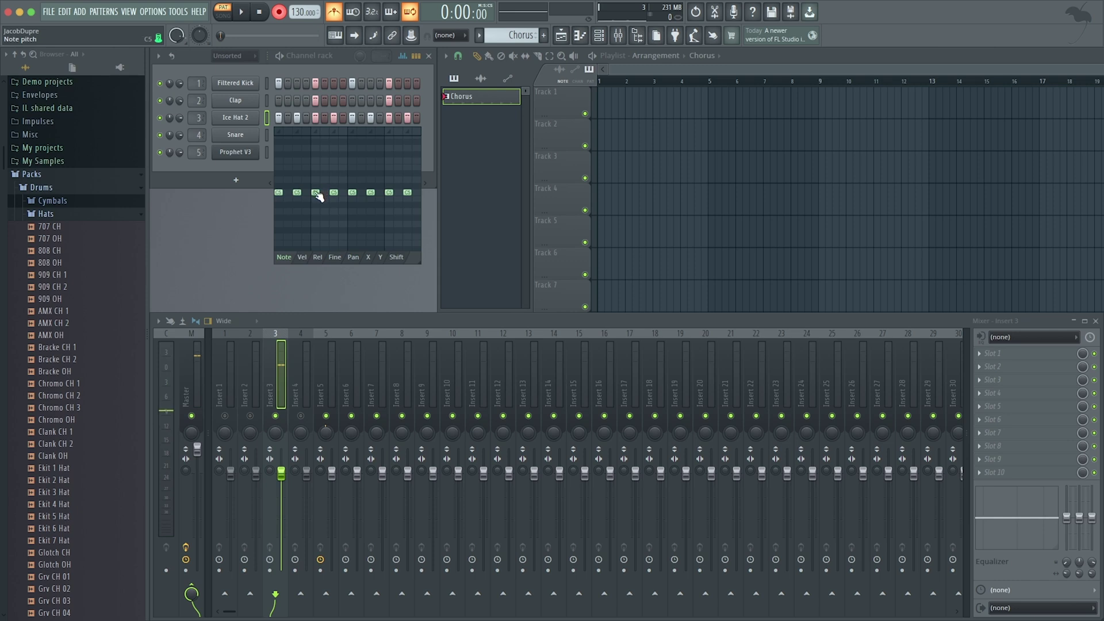
pyautogui.moveTo(318, 197)
pyautogui.mouseDown()
pyautogui.moveTo(316, 140)
pyautogui.moveTo(322, 267)
pyautogui.moveTo(327, 155)
pyautogui.mouseUp()
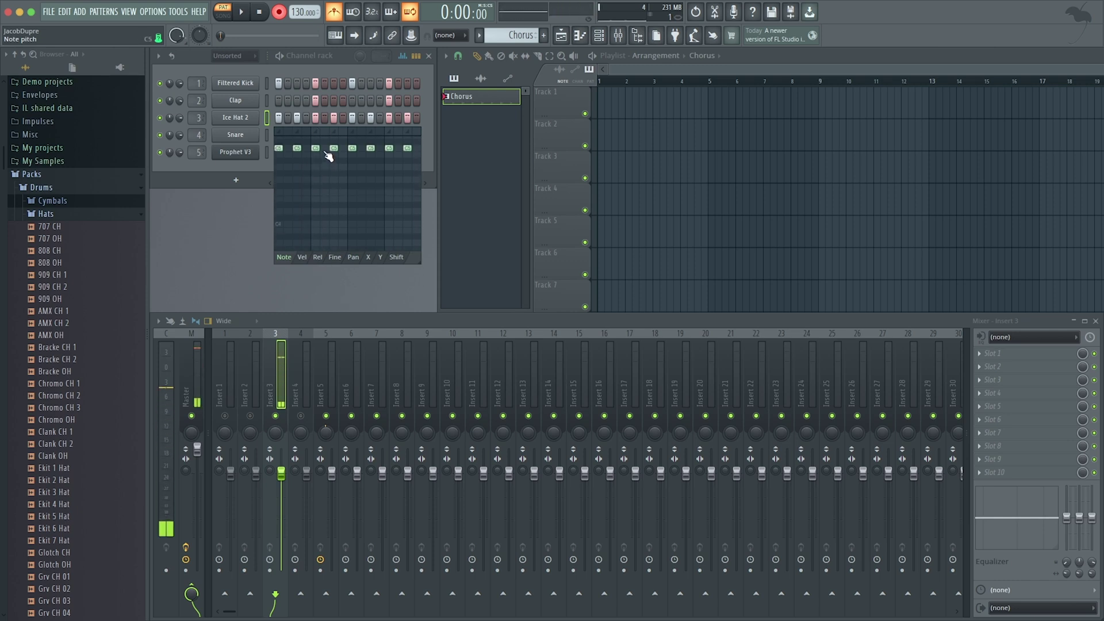
# Drop the velocities of hi-hat hits 2, 4, 6 and 8 to about a third, then play
pyautogui.scroll(-3, 331, 201)
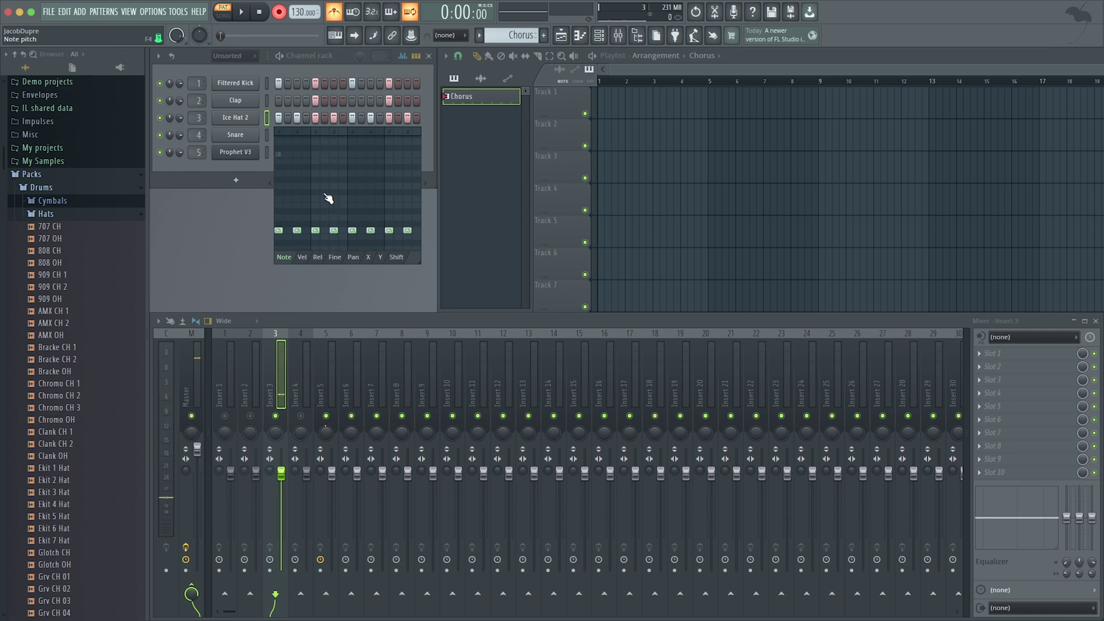
pyautogui.click(299, 256)
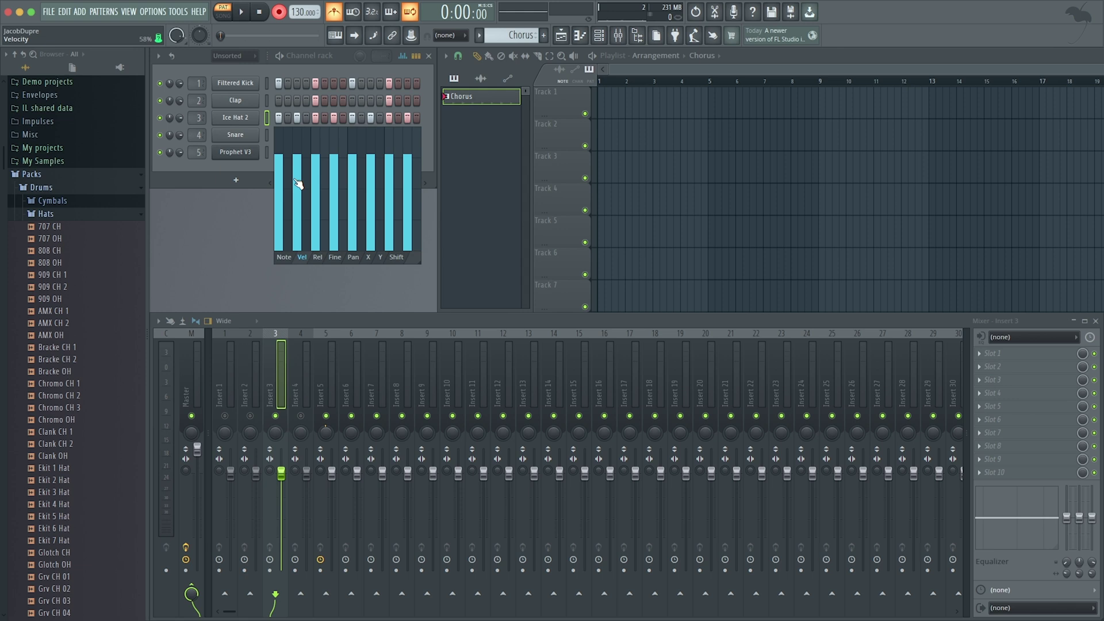
pyautogui.moveTo(298, 183); pyautogui.dragTo(297, 214)
pyautogui.moveTo(336, 174); pyautogui.dragTo(336, 210)
pyautogui.moveTo(372, 170); pyautogui.dragTo(372, 211)
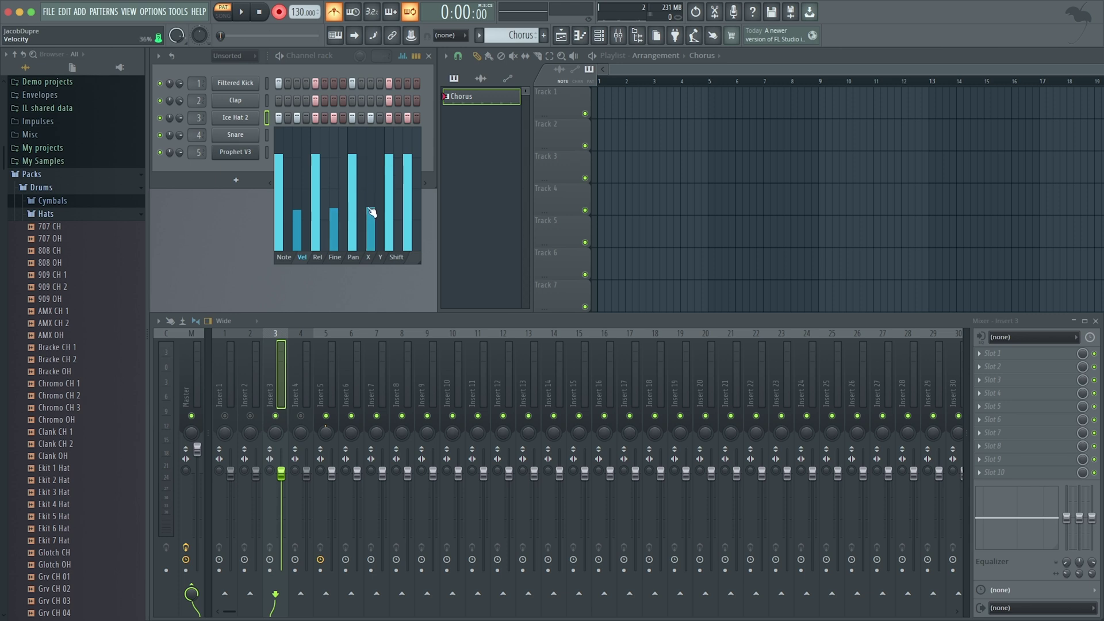
pyautogui.moveTo(411, 164); pyautogui.dragTo(411, 211)
pyautogui.press('space')
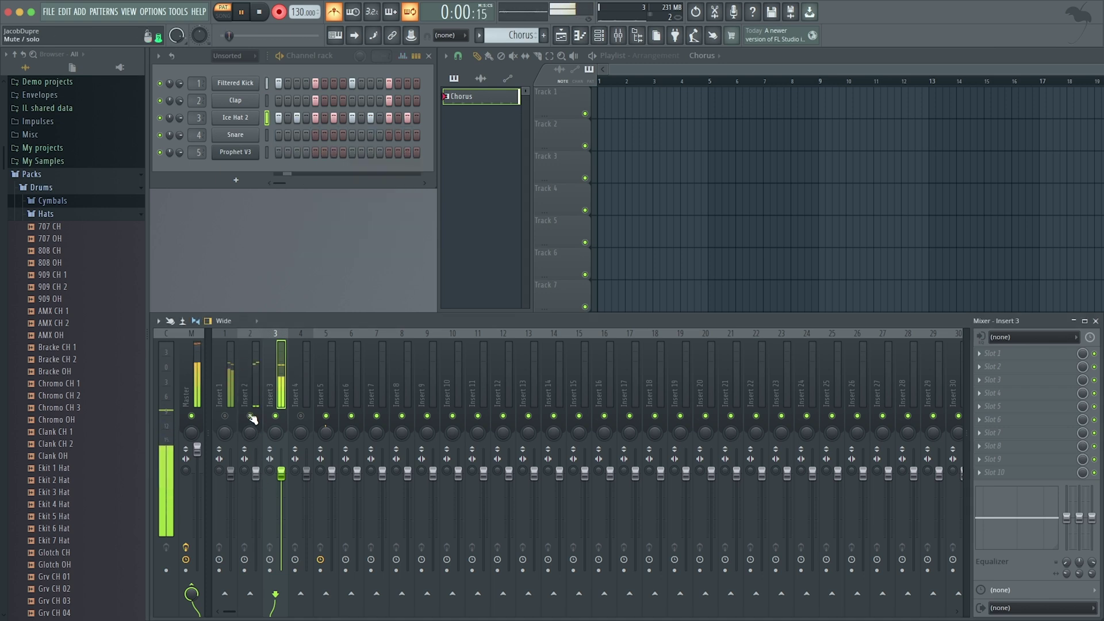
# Unmute mixer insert 1, turn off the metronome and stop playback
pyautogui.click(225, 415)
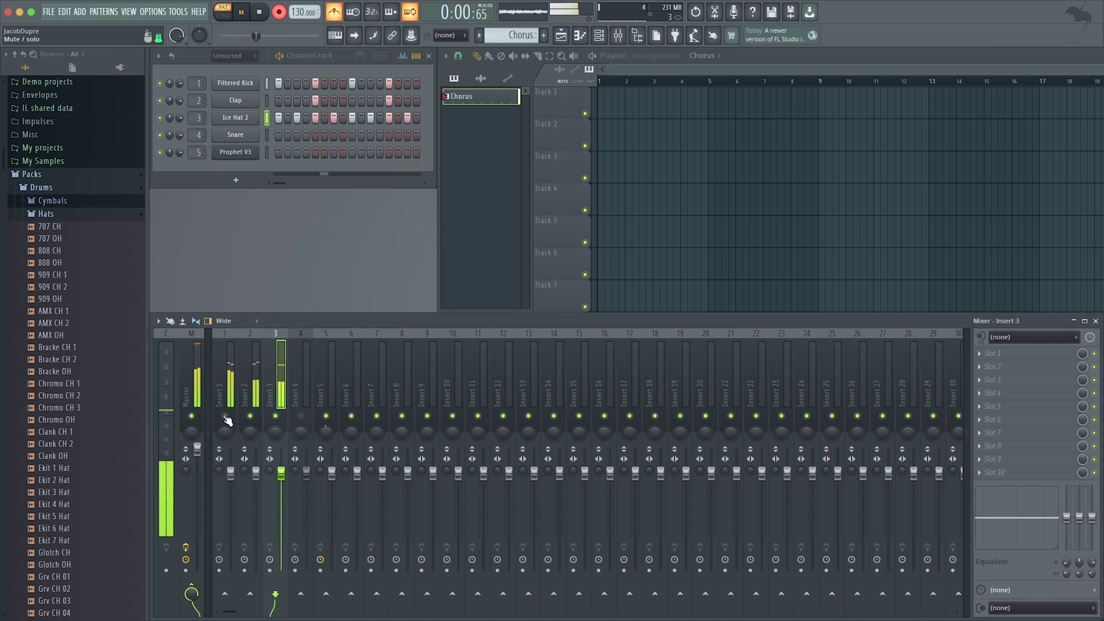
pyautogui.click(336, 6)
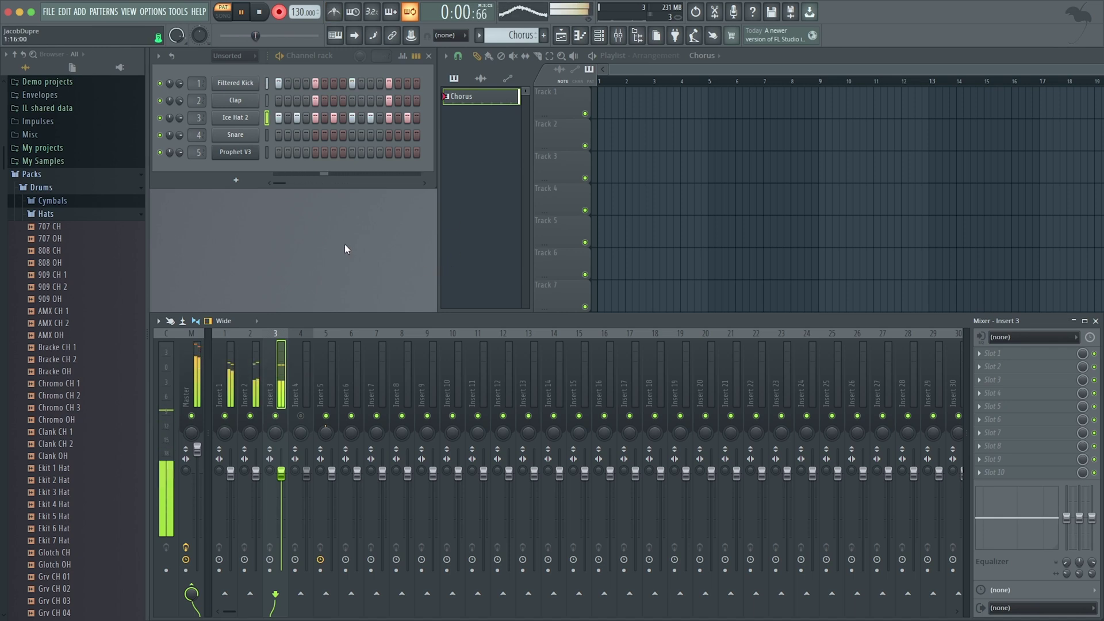
pyautogui.press('space')
# Switch the Channel rack to piano-roll overview and record Prophet V3 chord notes
pyautogui.click(362, 208)
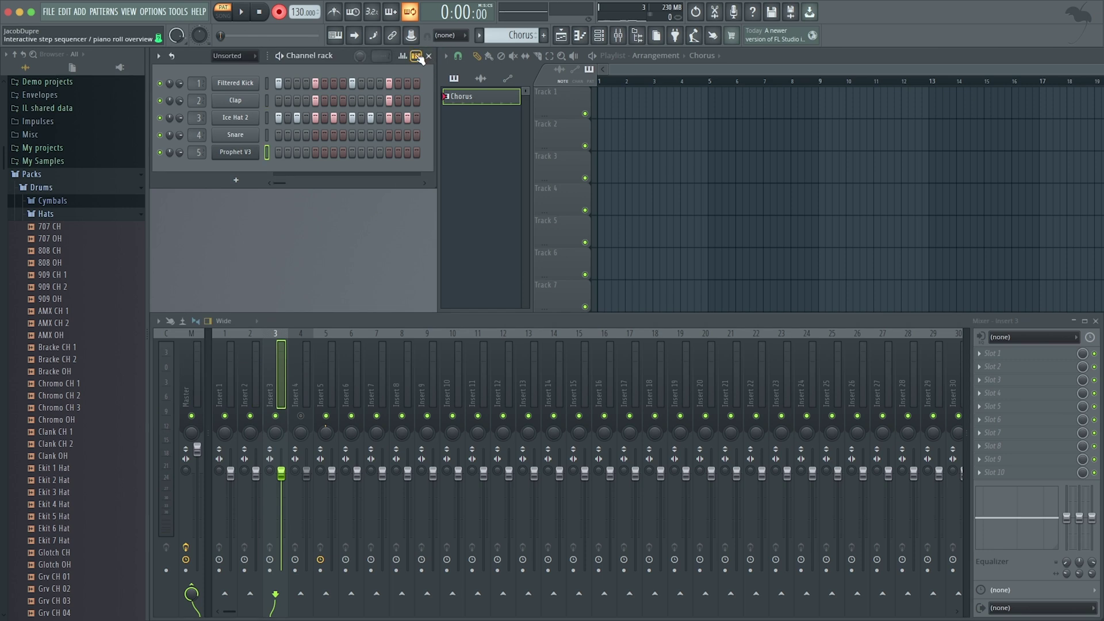
pyautogui.click(417, 56)
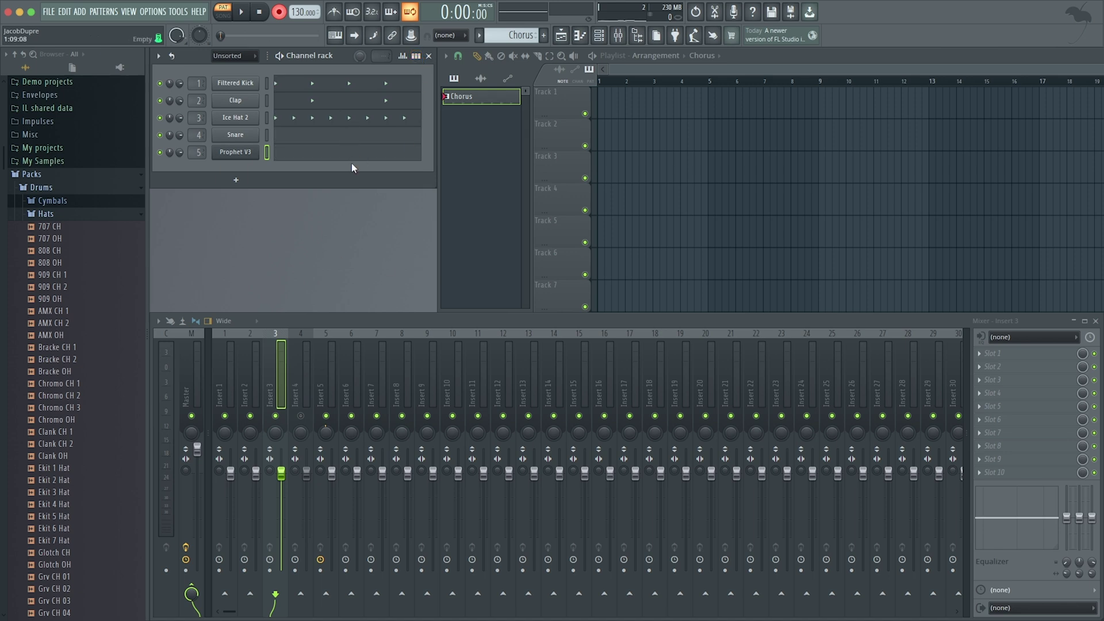
pyautogui.press('space')
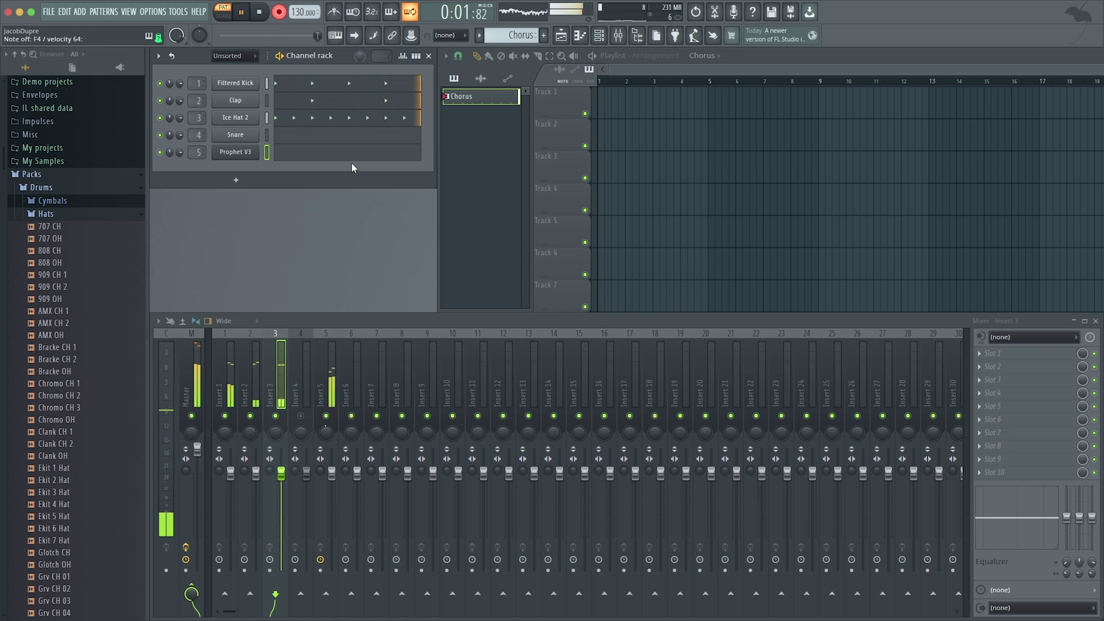
pyautogui.press('space')
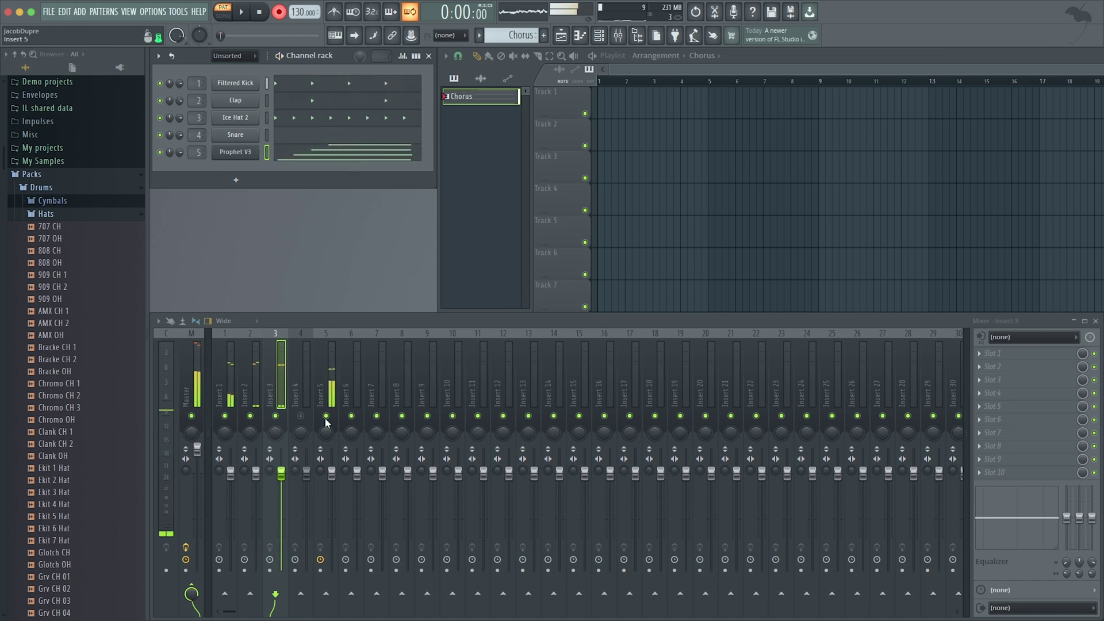
pyautogui.click(348, 158)
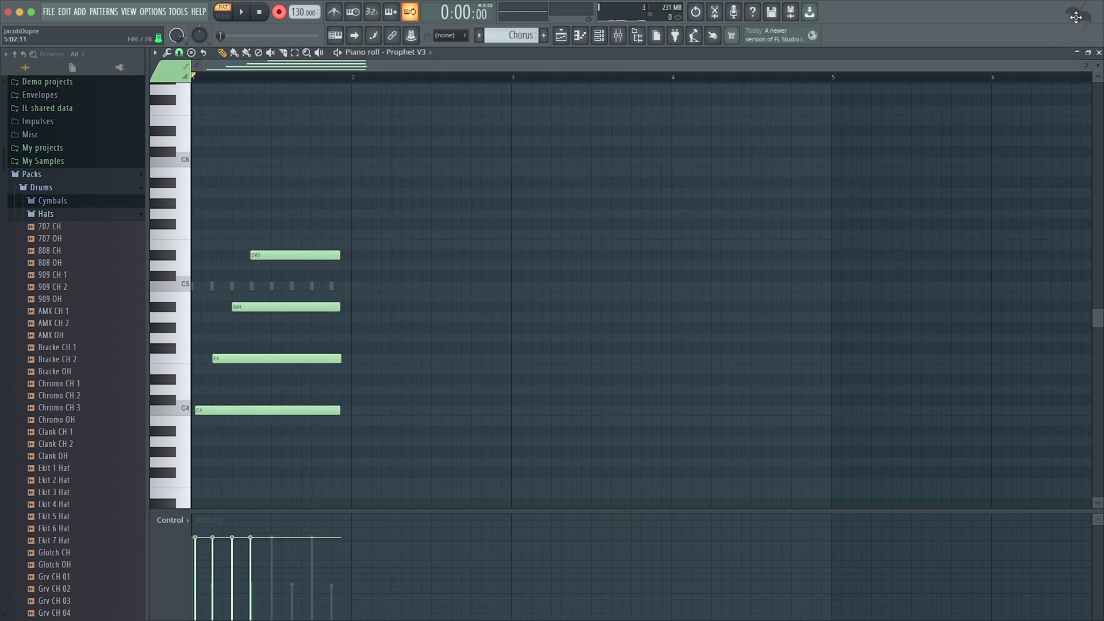
pyautogui.click(1099, 53)
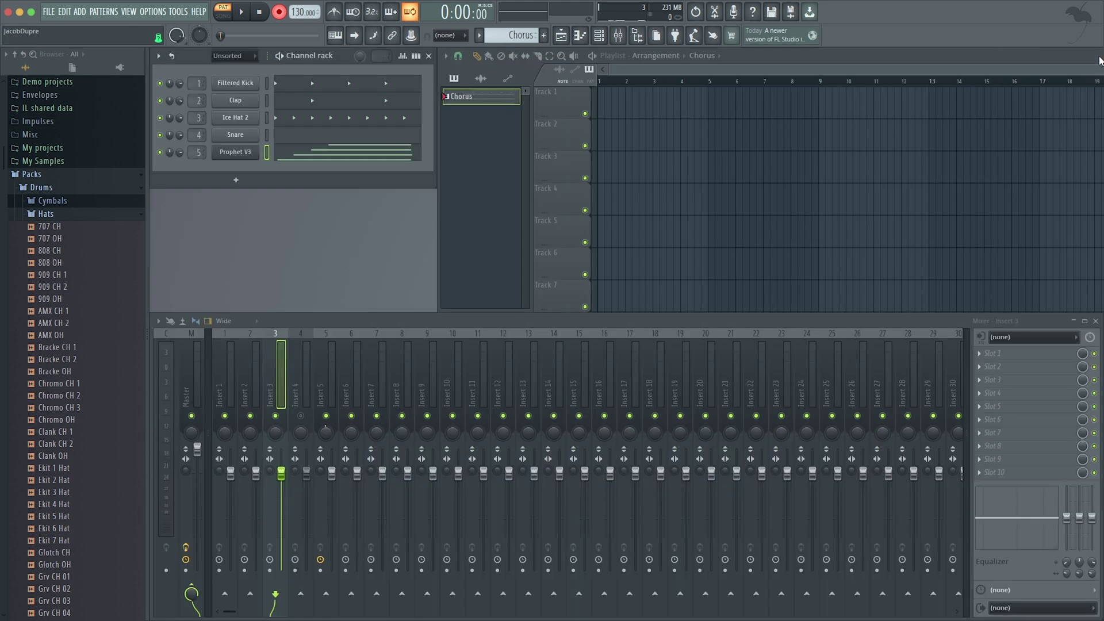
# In Prophet V3's graph editor, lower a chord note from A#4 to G#4
pyautogui.click(415, 55)
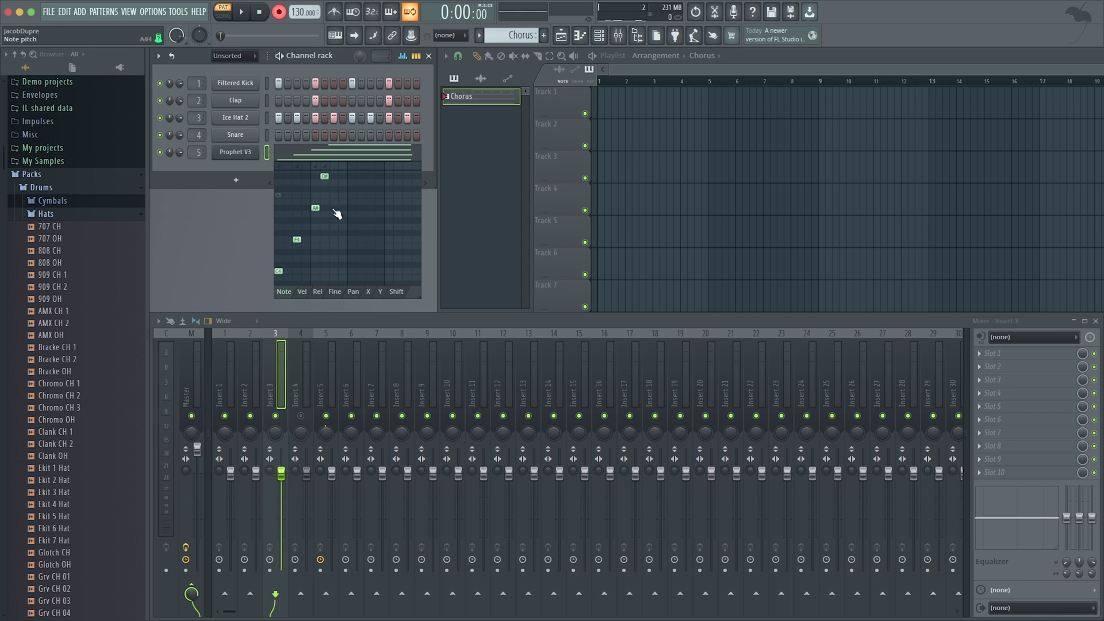
pyautogui.click(325, 177)
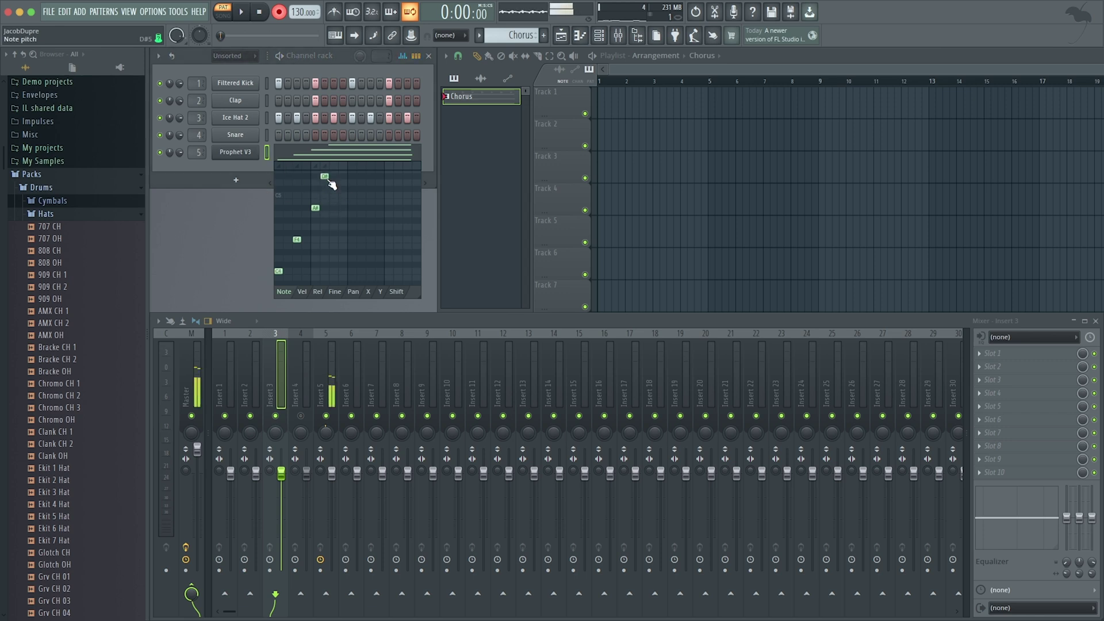
pyautogui.moveTo(320, 212); pyautogui.dragTo(317, 148)
# Lower the first and third chord notes' velocities, the third to about 82%, then listen back
pyautogui.click(302, 292)
pyautogui.moveTo(283, 202); pyautogui.dragTo(283, 230)
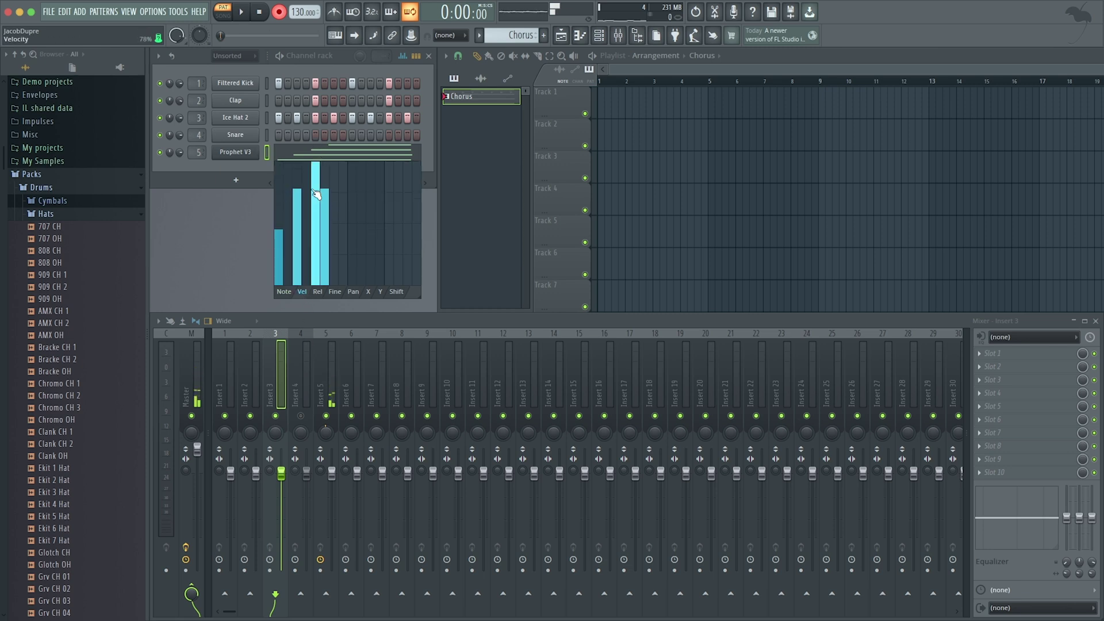
pyautogui.moveTo(312, 166)
pyautogui.mouseDown()
pyautogui.moveTo(316, 217)
pyautogui.moveTo(319, 188)
pyautogui.moveTo(303, 218)
pyautogui.moveTo(324, 212)
pyautogui.moveTo(329, 185)
pyautogui.moveTo(276, 244)
pyautogui.moveTo(328, 161)
pyautogui.moveTo(274, 204)
pyautogui.moveTo(315, 171)
pyautogui.moveTo(340, 265)
pyautogui.moveTo(323, 209)
pyautogui.moveTo(276, 153)
pyautogui.moveTo(296, 251)
pyautogui.moveTo(293, 208)
pyautogui.moveTo(286, 253)
pyautogui.moveTo(336, 190)
pyautogui.moveTo(290, 235)
pyautogui.moveTo(311, 259)
pyautogui.moveTo(323, 230)
pyautogui.mouseUp()
pyautogui.click(284, 291)
pyautogui.press('space')
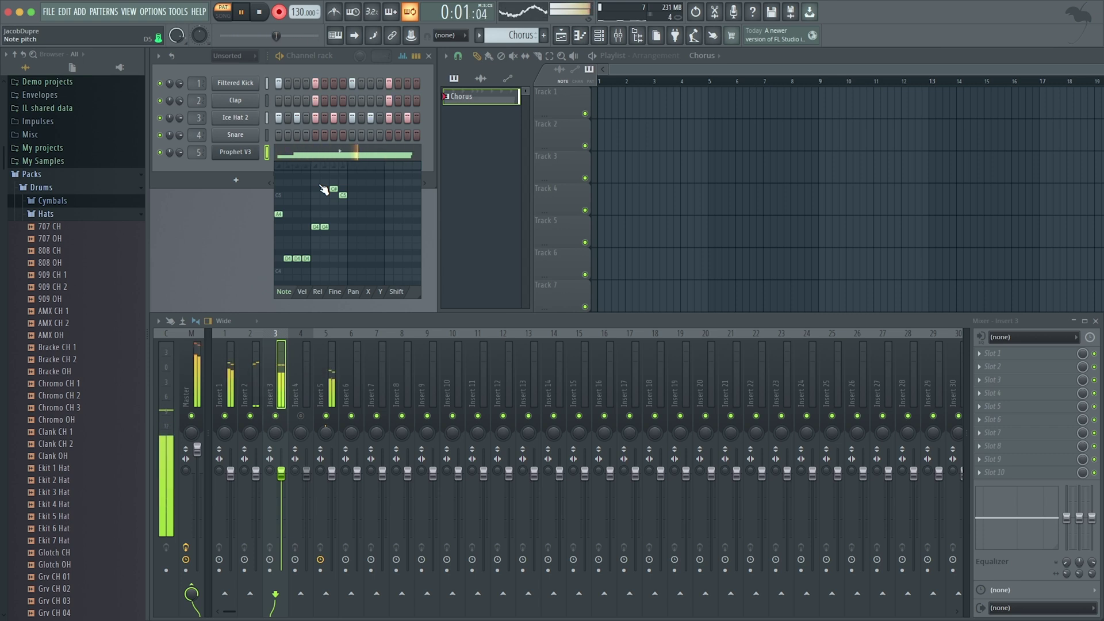
pyautogui.press('space')
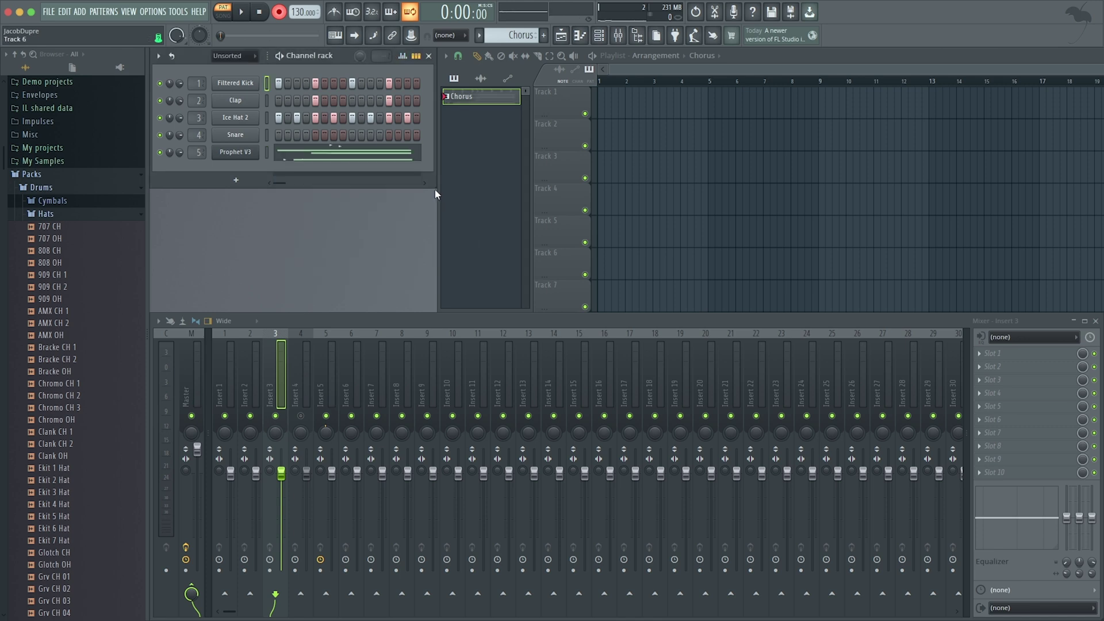
# Widen the channel rack, add then remove kick hits past step 16, and adjust the pattern length
pyautogui.moveTo(437, 189); pyautogui.dragTo(1095, 195)
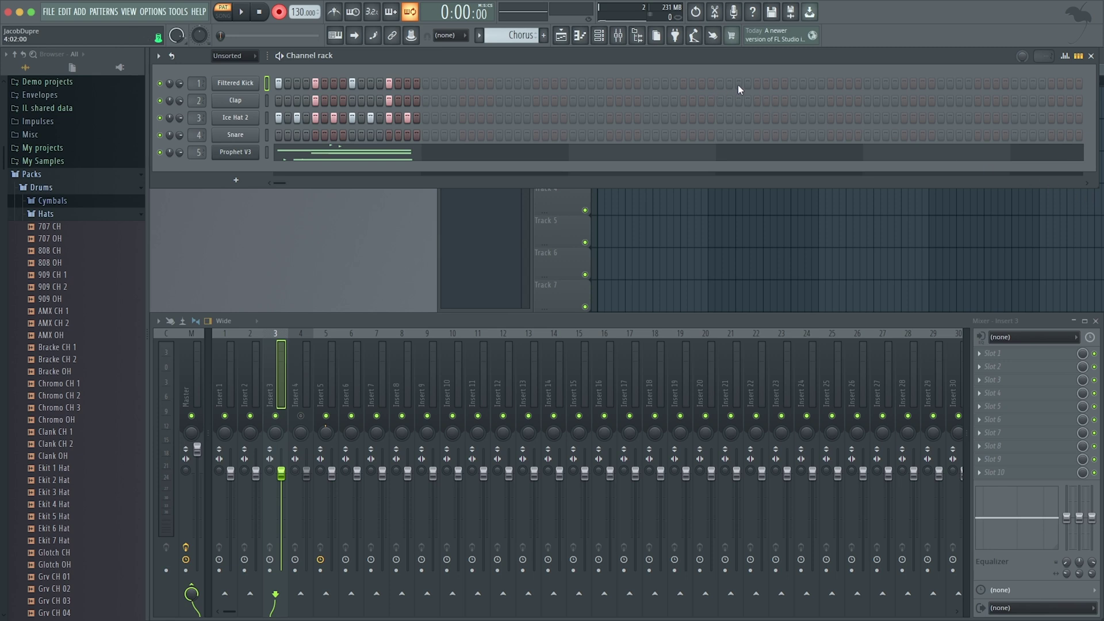
pyautogui.click(644, 85)
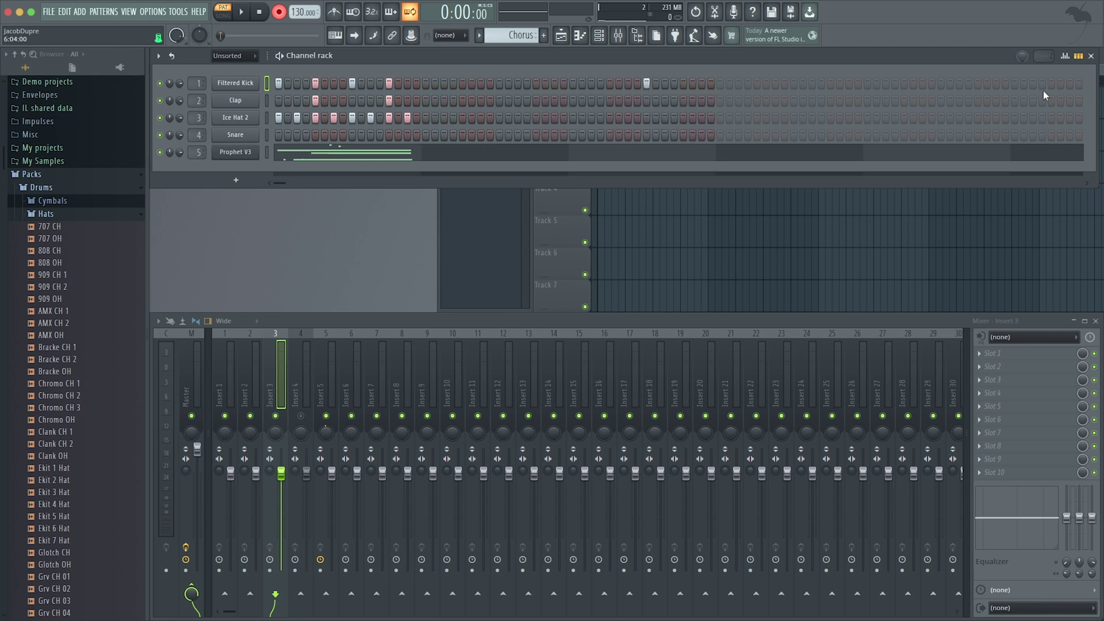
pyautogui.click(904, 84)
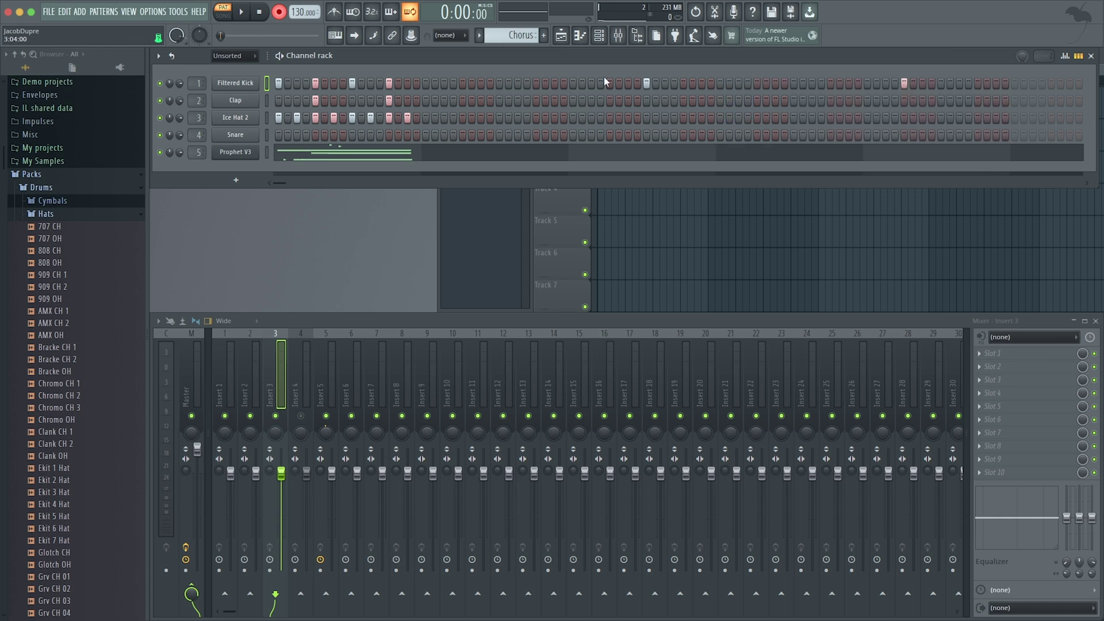
pyautogui.rightClick(646, 84)
pyautogui.rightClick(906, 83)
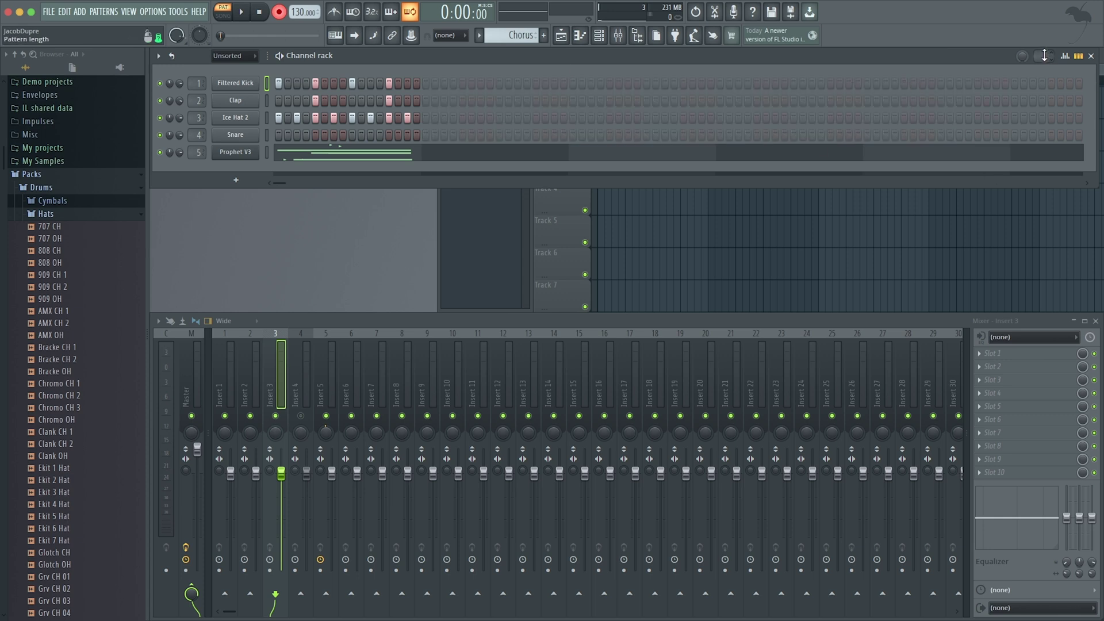
pyautogui.moveTo(1041, 55)
pyautogui.mouseDown()
pyautogui.moveTo(1041, 45)
pyautogui.moveTo(1041, 66)
pyautogui.mouseUp()
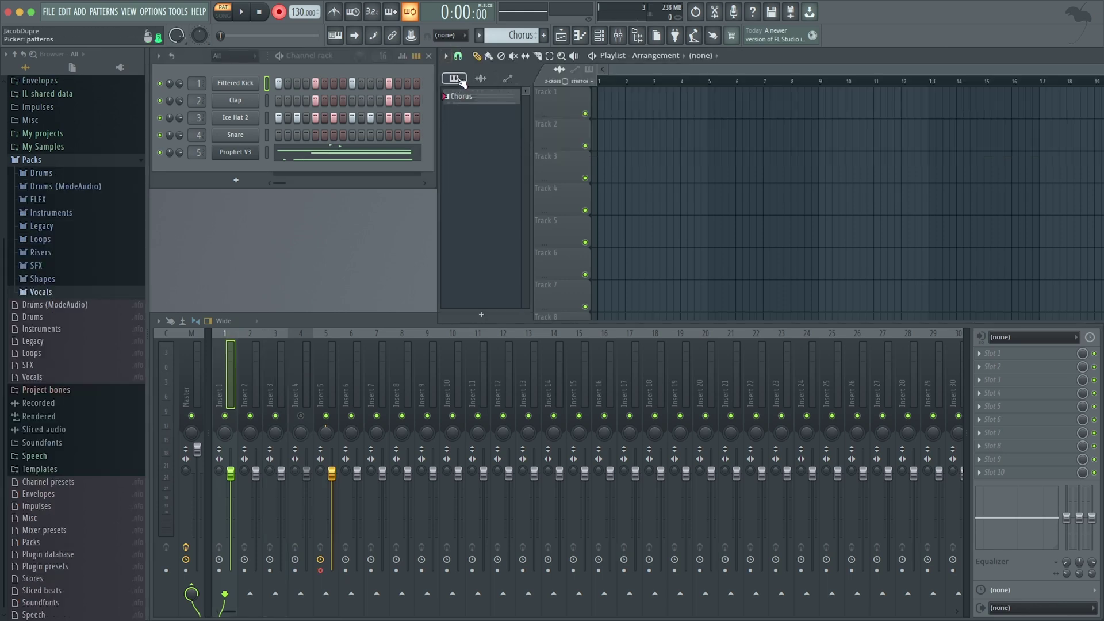
# Toggle the Playlist picker between the Chorus pattern and audio clips, ending on audio clips
pyautogui.click(481, 79)
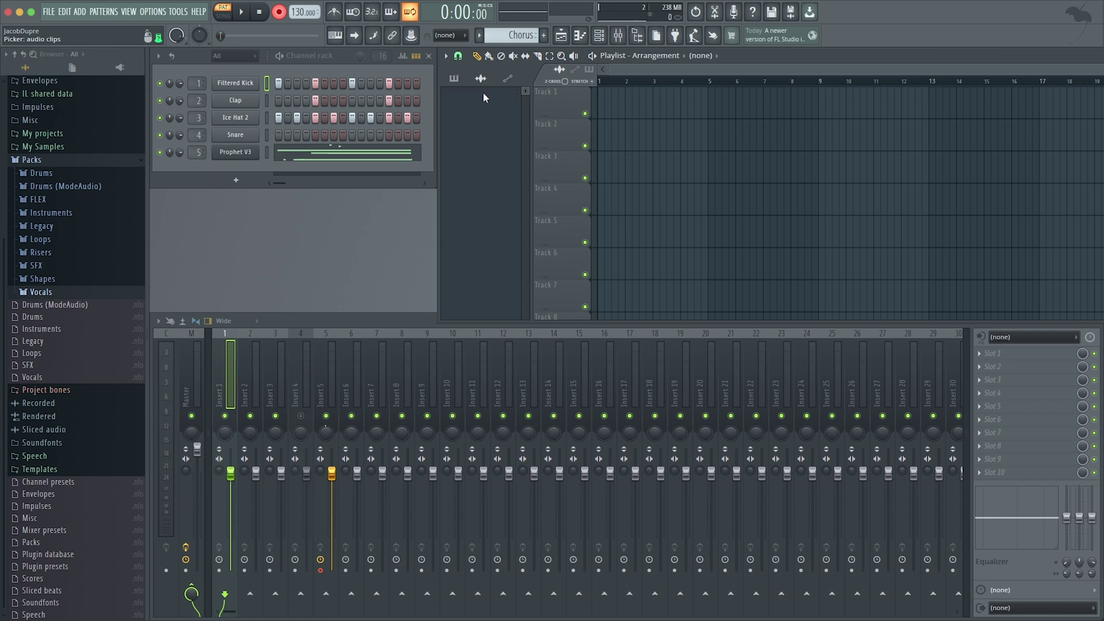
pyautogui.click(507, 81)
pyautogui.click(479, 80)
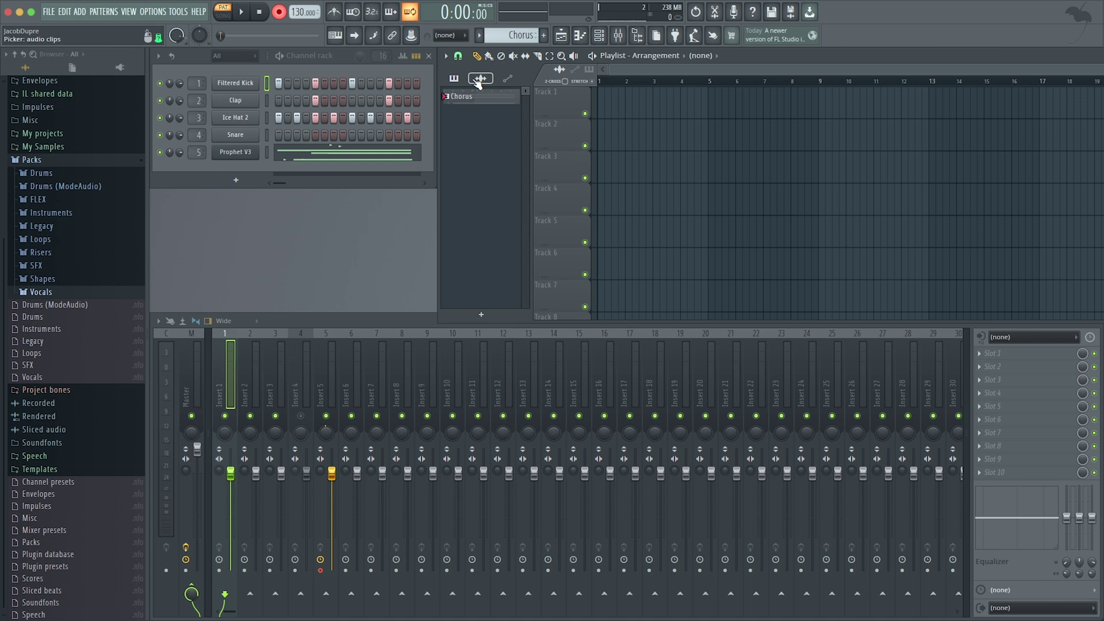
pyautogui.click(479, 80)
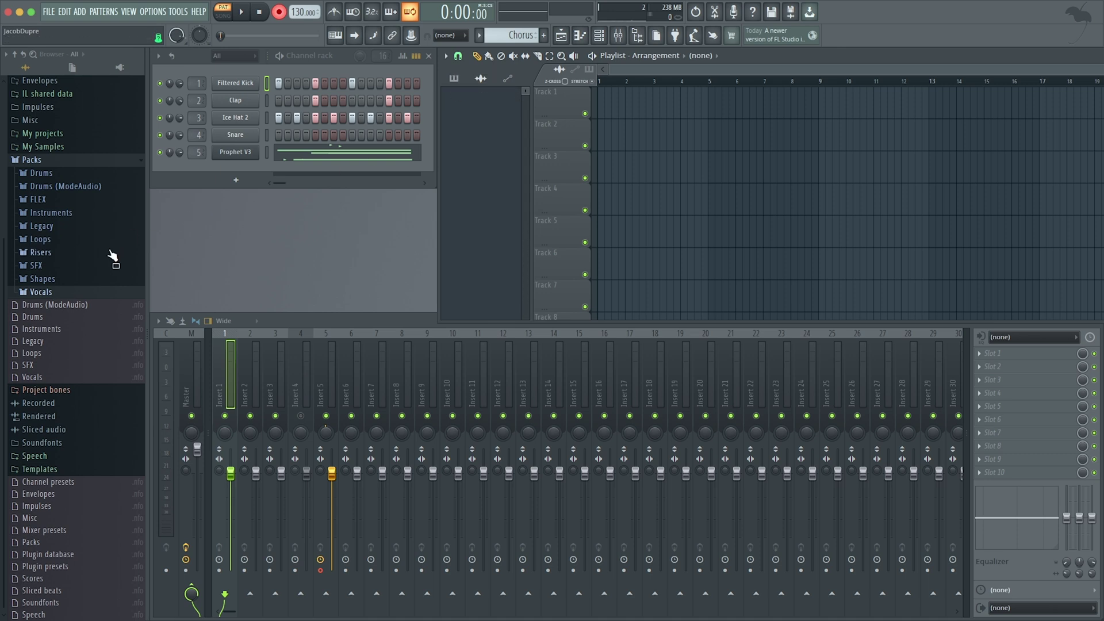
# Expand the Vocals sample pack in the Browser and preview the Ahh D sample
pyautogui.click(61, 244)
pyautogui.click(61, 244)
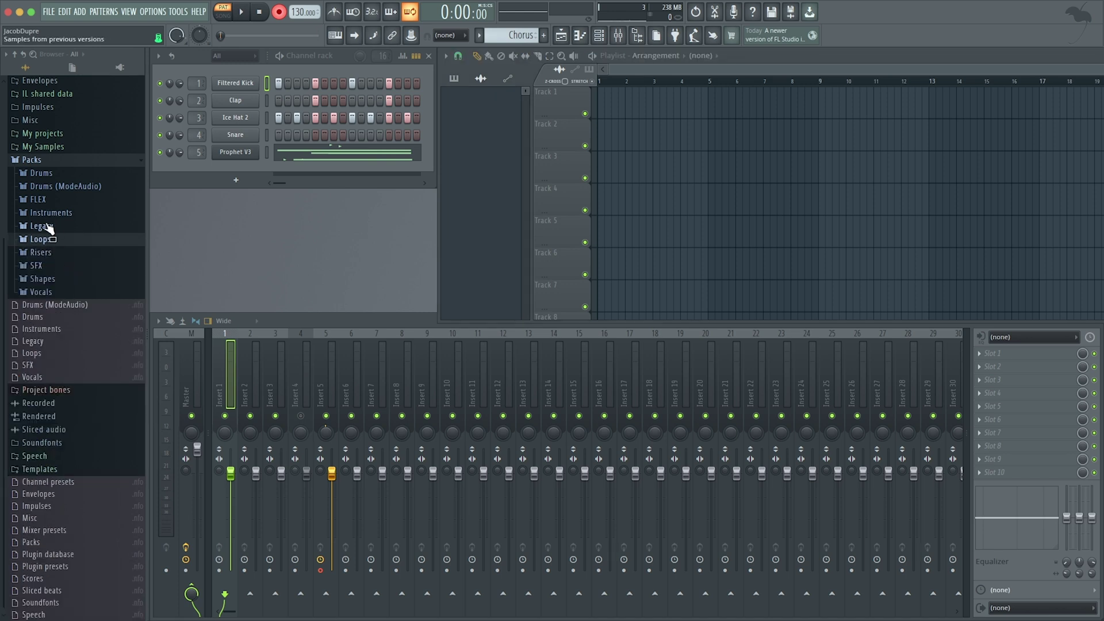
pyautogui.click(61, 291)
pyautogui.click(56, 341)
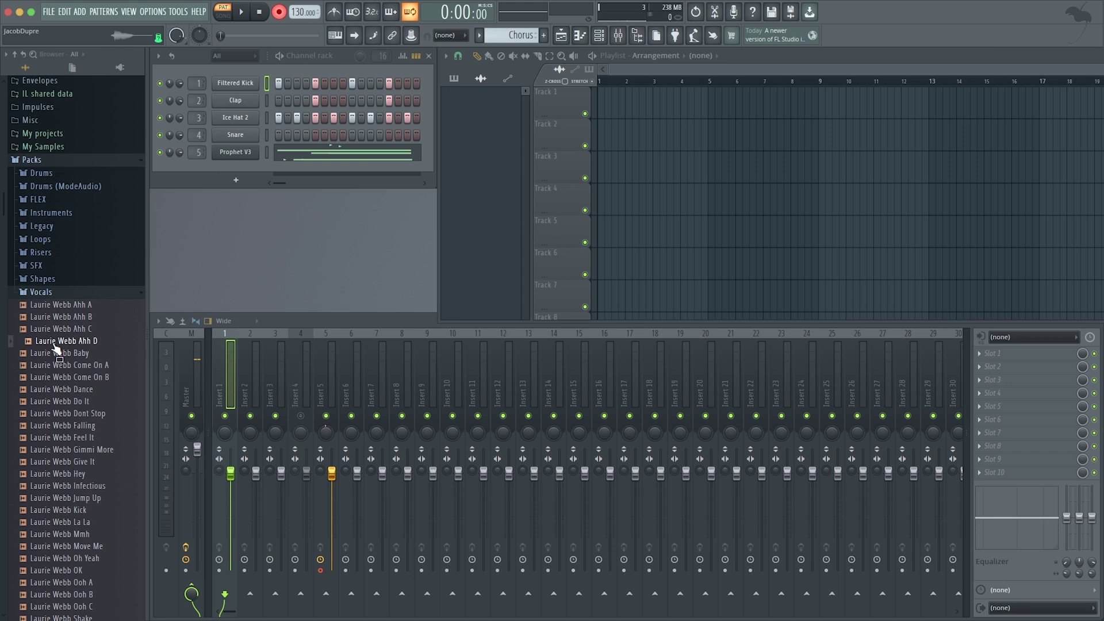
# Add the Ahh D vocal sample and place its clip on Track 1 at bar 1
pyautogui.moveTo(56, 348); pyautogui.dragTo(492, 153)
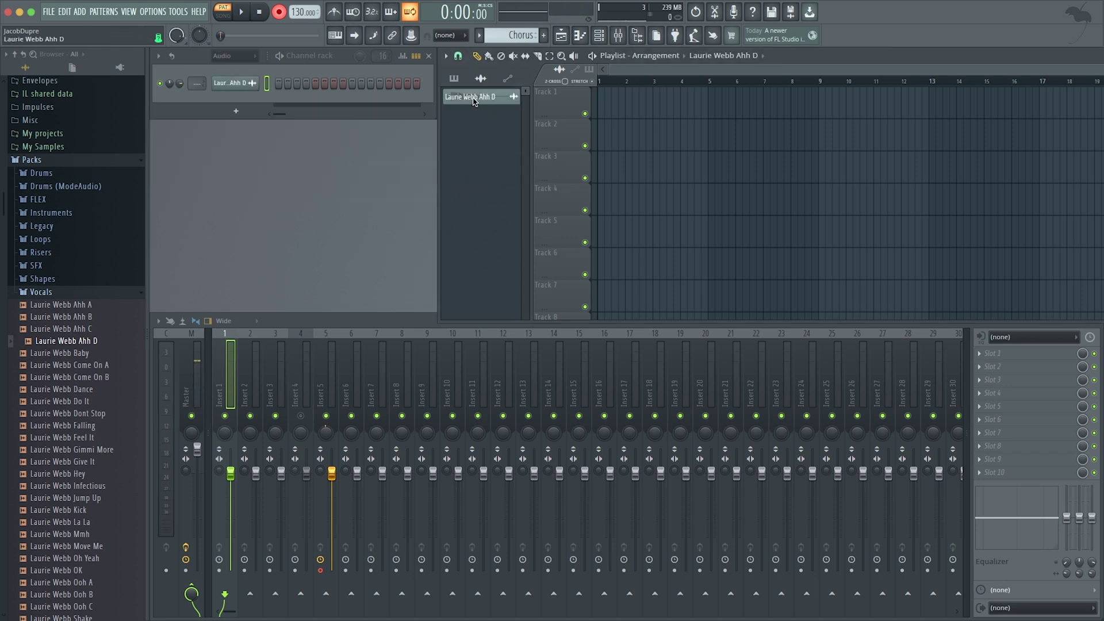
pyautogui.moveTo(475, 102); pyautogui.dragTo(609, 93)
pyautogui.rightClick(610, 92)
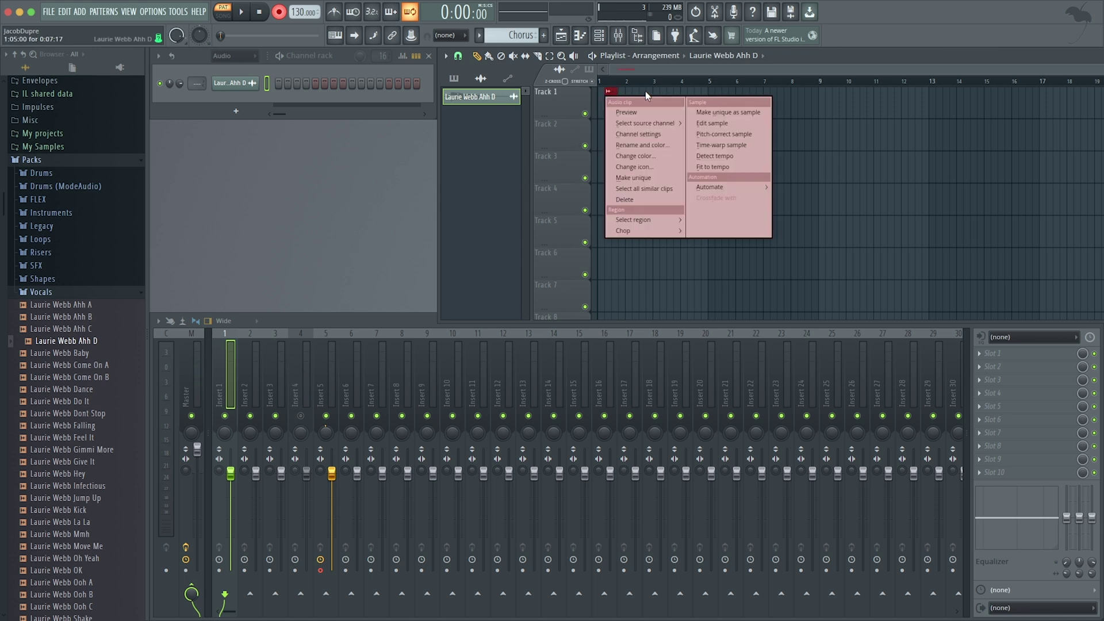
pyautogui.click(645, 91)
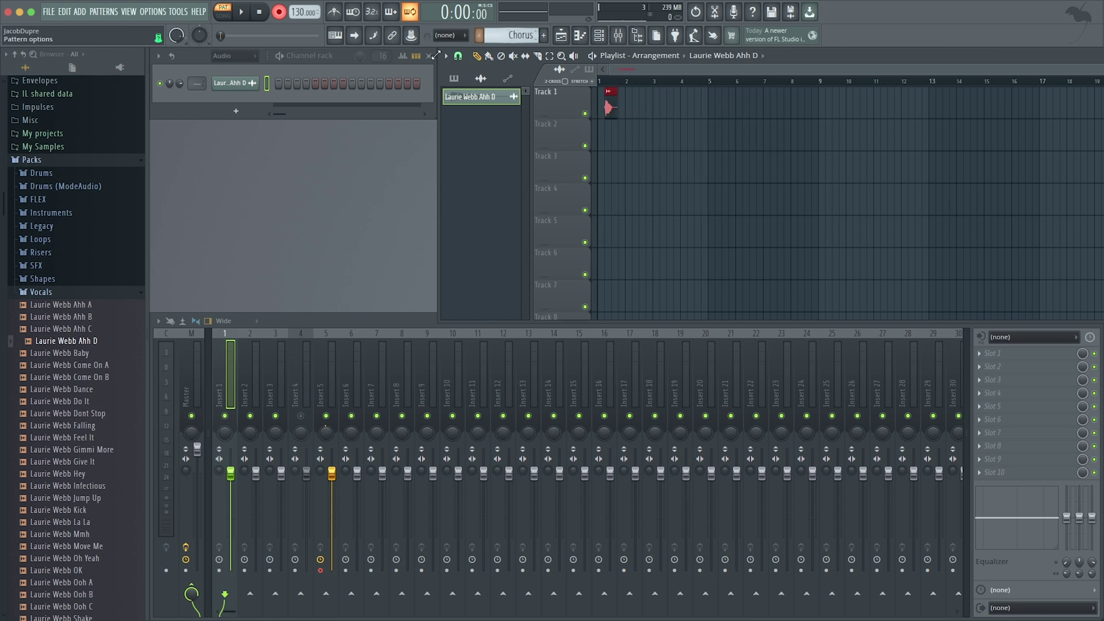
# Filter the Channel rack to show only audio channels
pyautogui.click(413, 142)
pyautogui.click(236, 56)
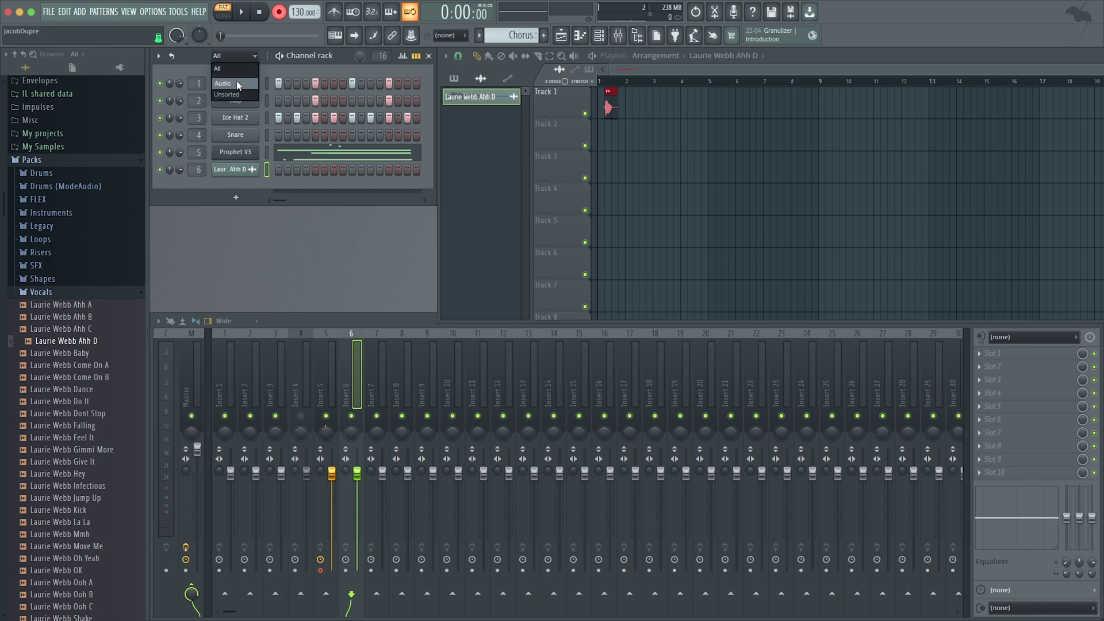
pyautogui.click(237, 82)
# Add the VOC Introduce and VOC Rock Me Baby samples as audio clip channels
pyautogui.scroll(-6, 69, 397)
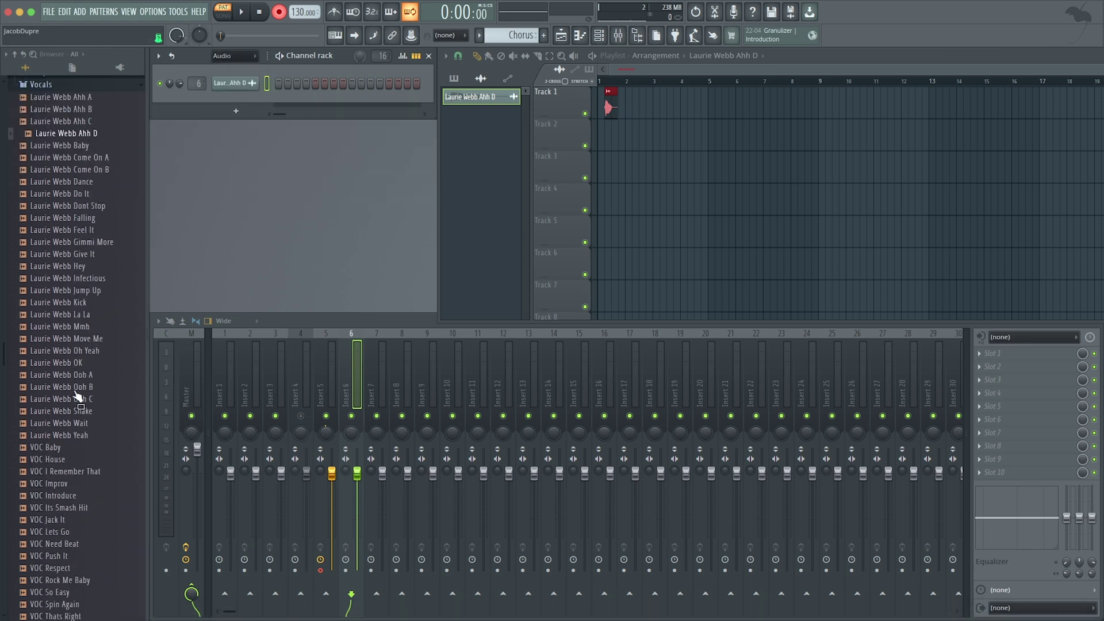
pyautogui.scroll(-1, 68, 486)
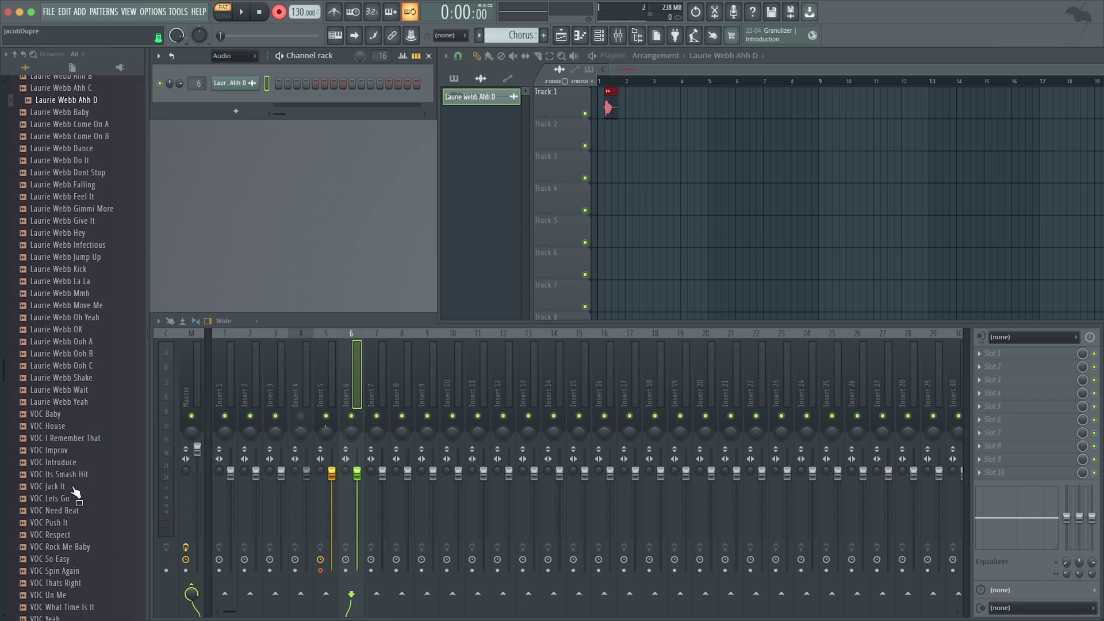
pyautogui.moveTo(68, 472); pyautogui.dragTo(492, 169)
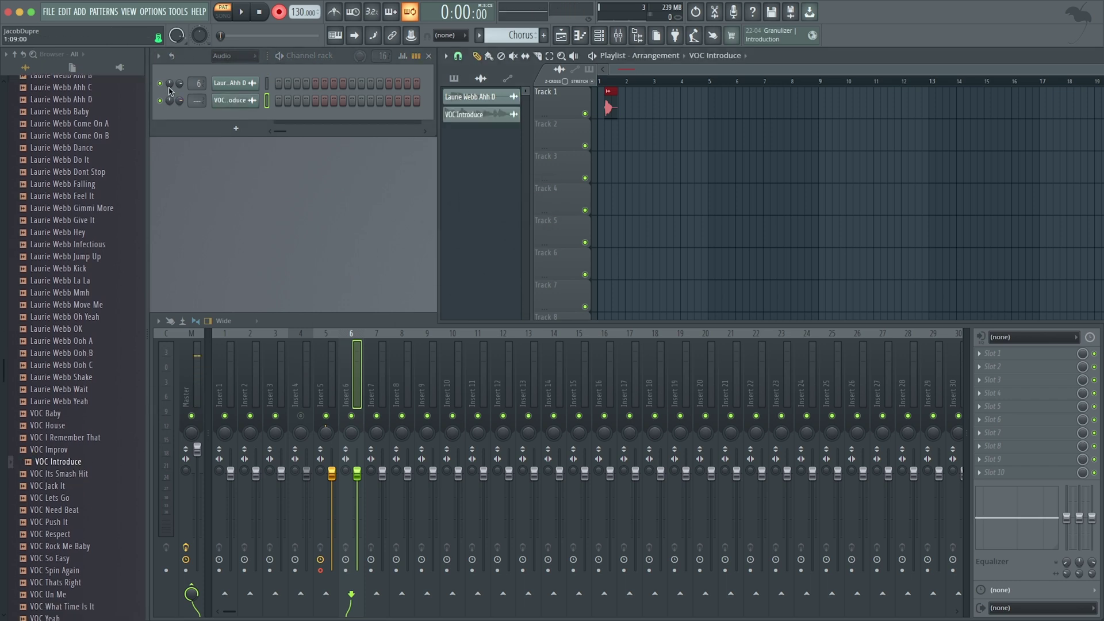
pyautogui.scroll(-9, 59, 518)
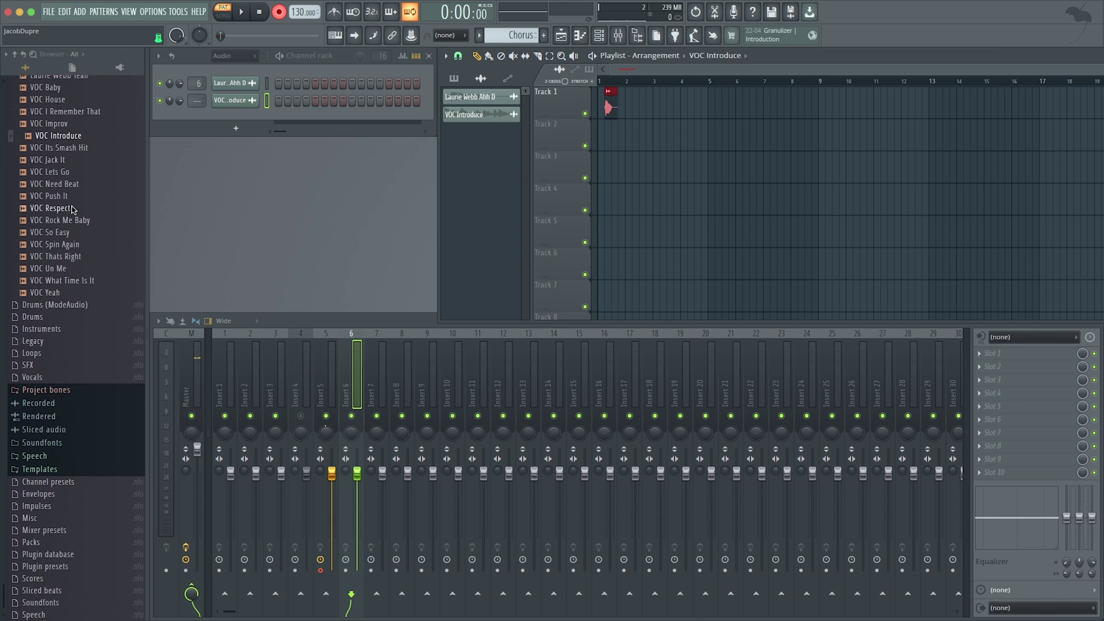
pyautogui.moveTo(60, 225); pyautogui.dragTo(476, 180)
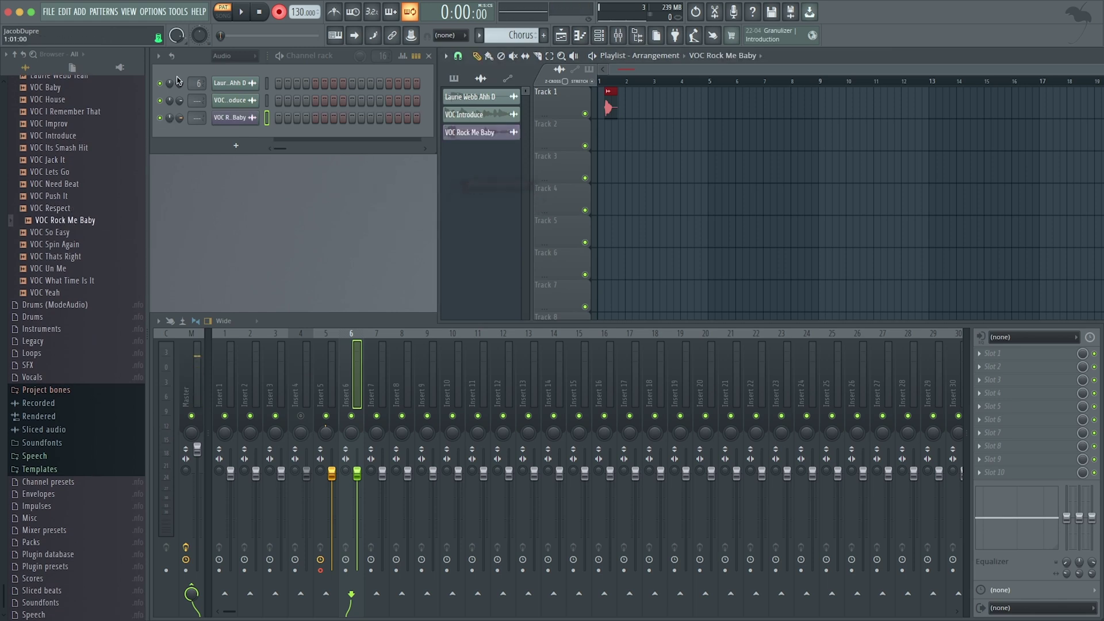
# Route VOC Rock Me Baby to its own mixer insert, 9
pyautogui.scroll(7, 199, 101)
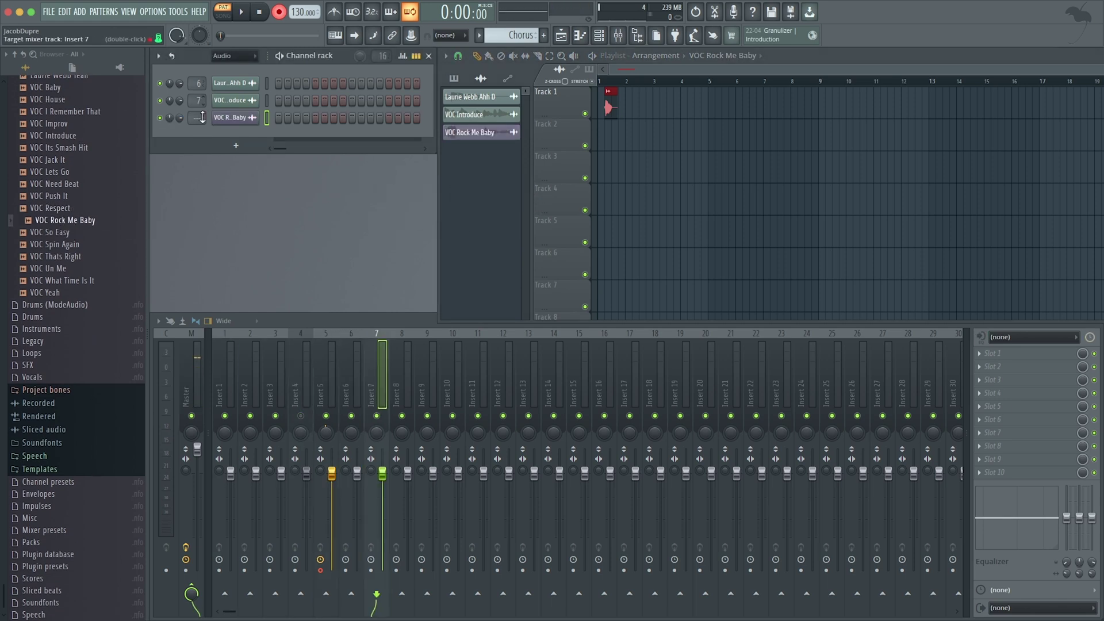
pyautogui.moveTo(197, 117); pyautogui.dragTo(224, 89)
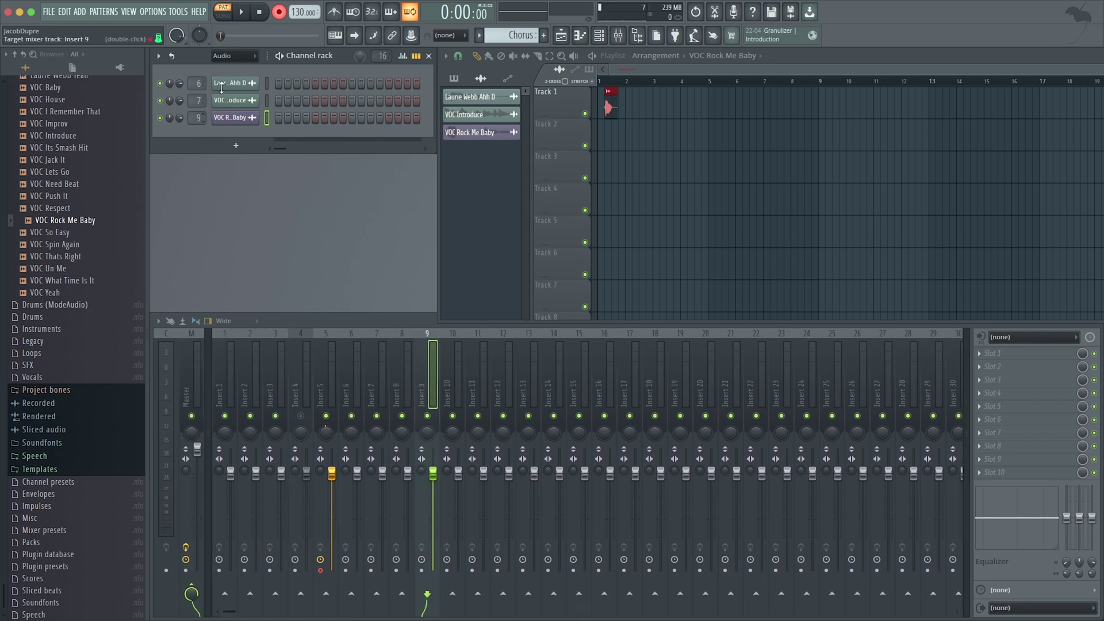
pyautogui.click(232, 54)
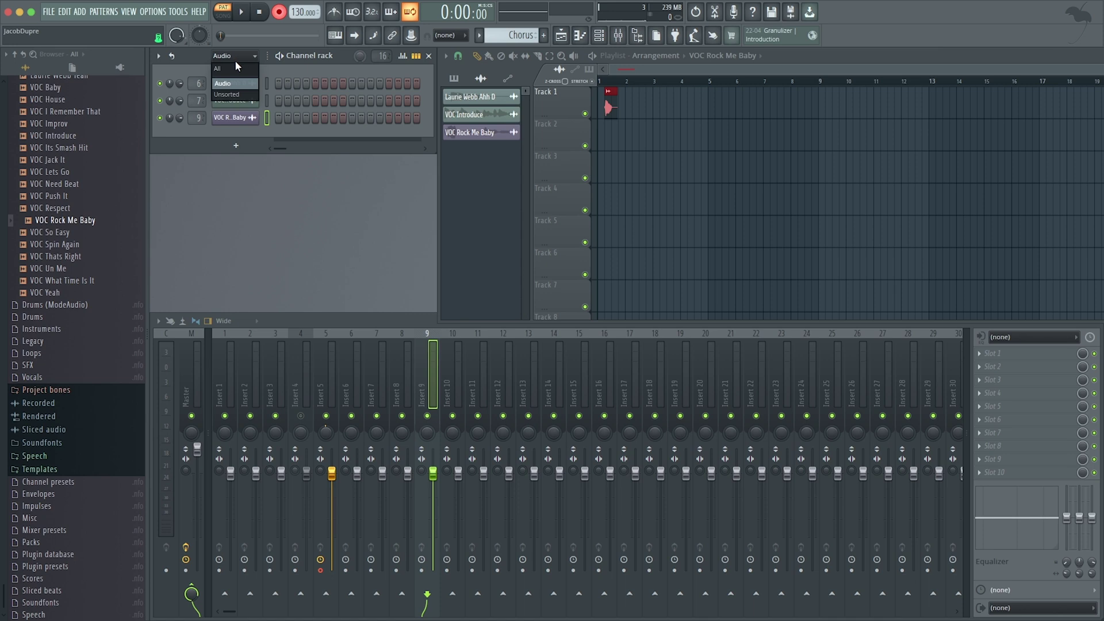
# Set the Channel rack filter back to All channels
pyautogui.click(232, 83)
pyautogui.click(230, 55)
pyautogui.click(234, 71)
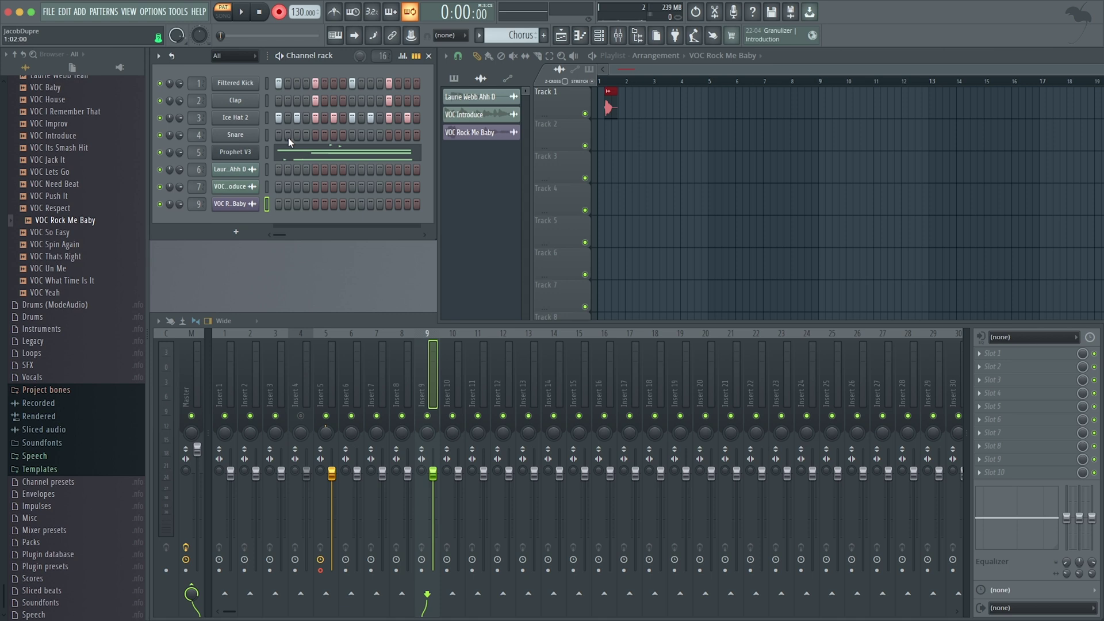
pyautogui.click(267, 118)
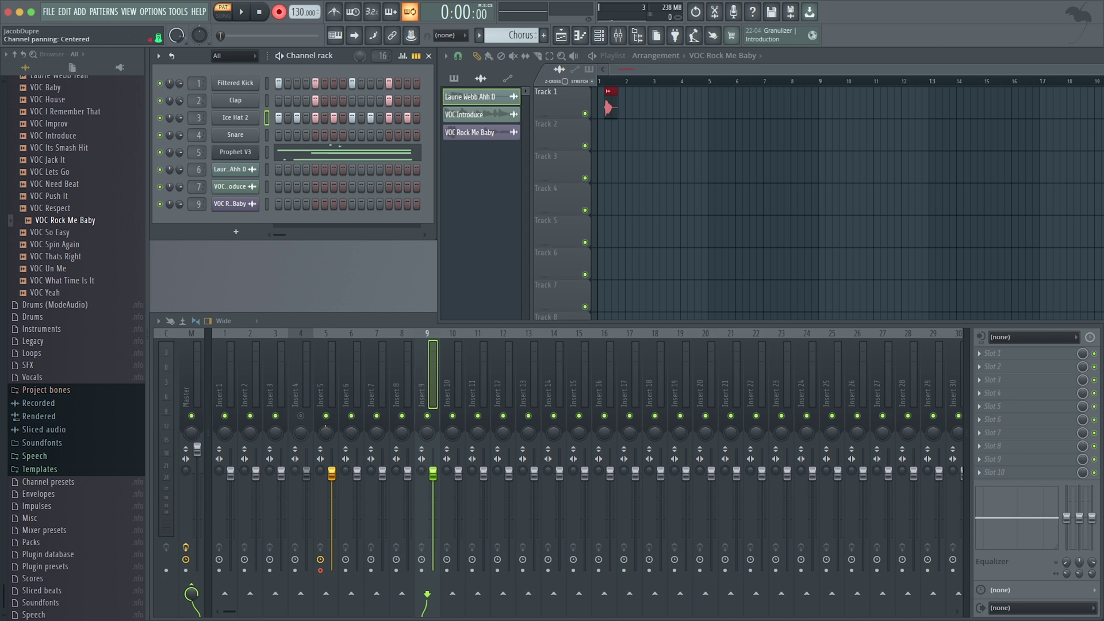
# Mute the Filtered Kick, Clap and Ice Hat 2 channels
pyautogui.click(160, 83)
pyautogui.click(161, 101)
pyautogui.click(161, 118)
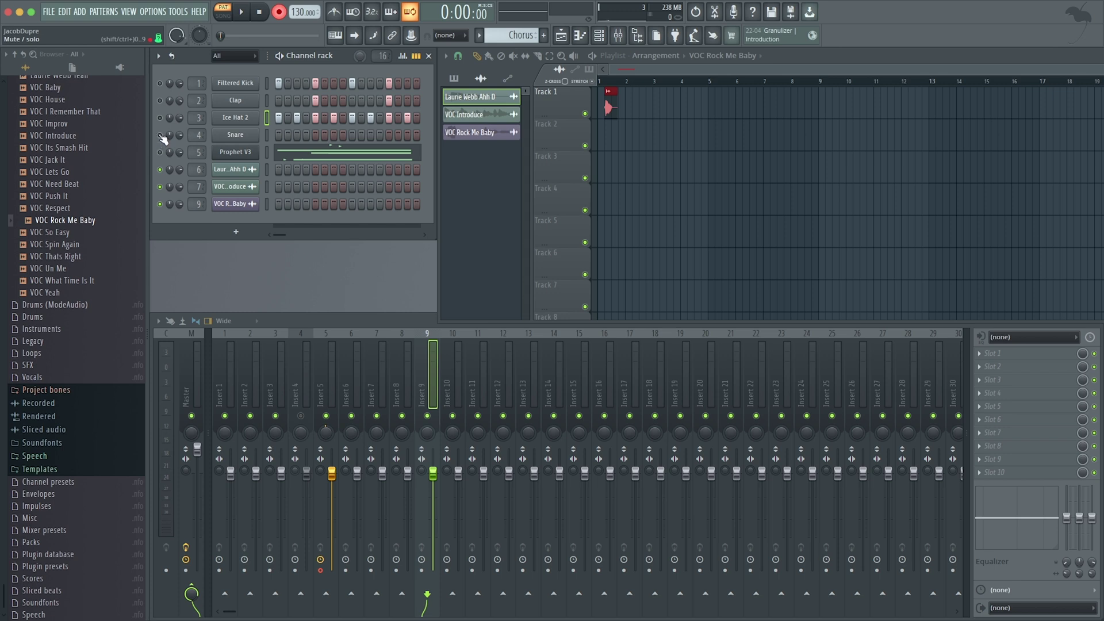